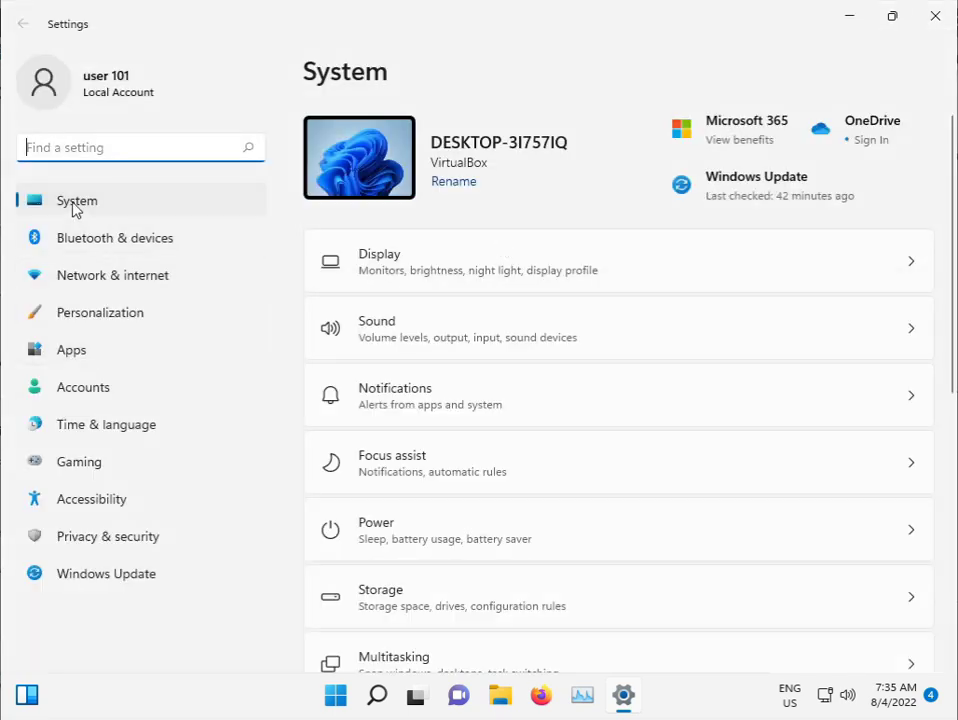
# Go to System > Troubleshoot > Other troubleshooters in Settings
pyautogui.scroll(-5, 471, 438)
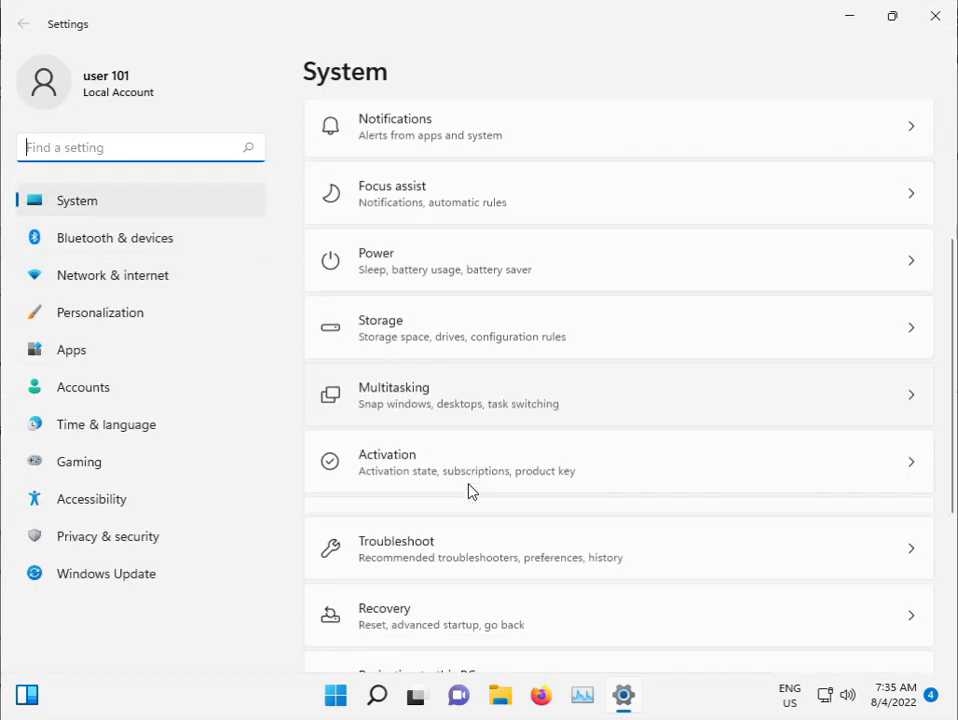
pyautogui.click(419, 385)
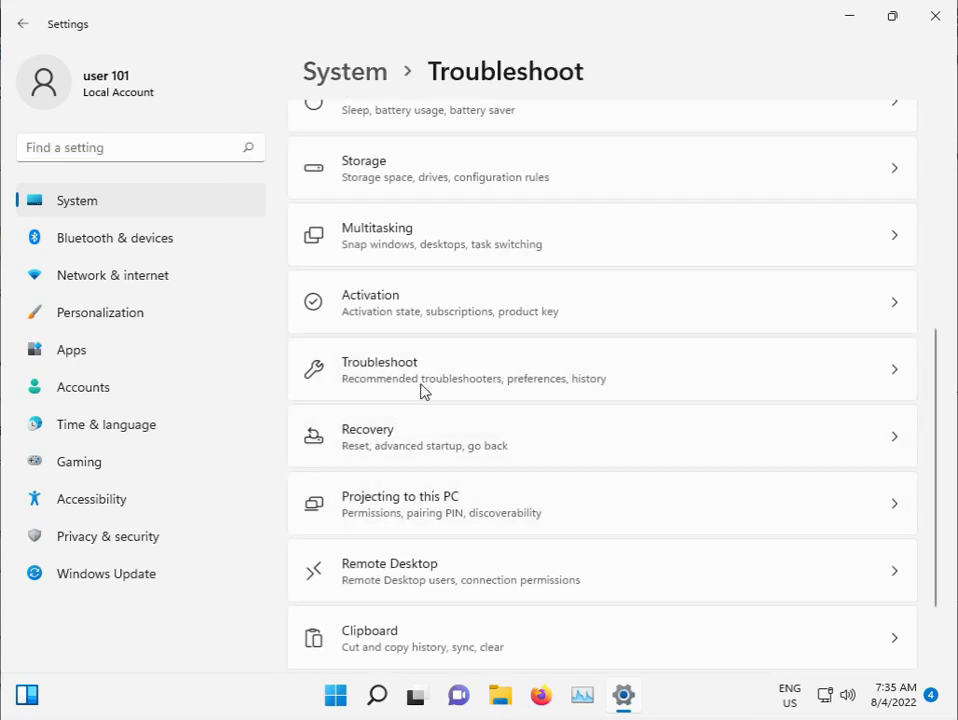
pyautogui.click(533, 300)
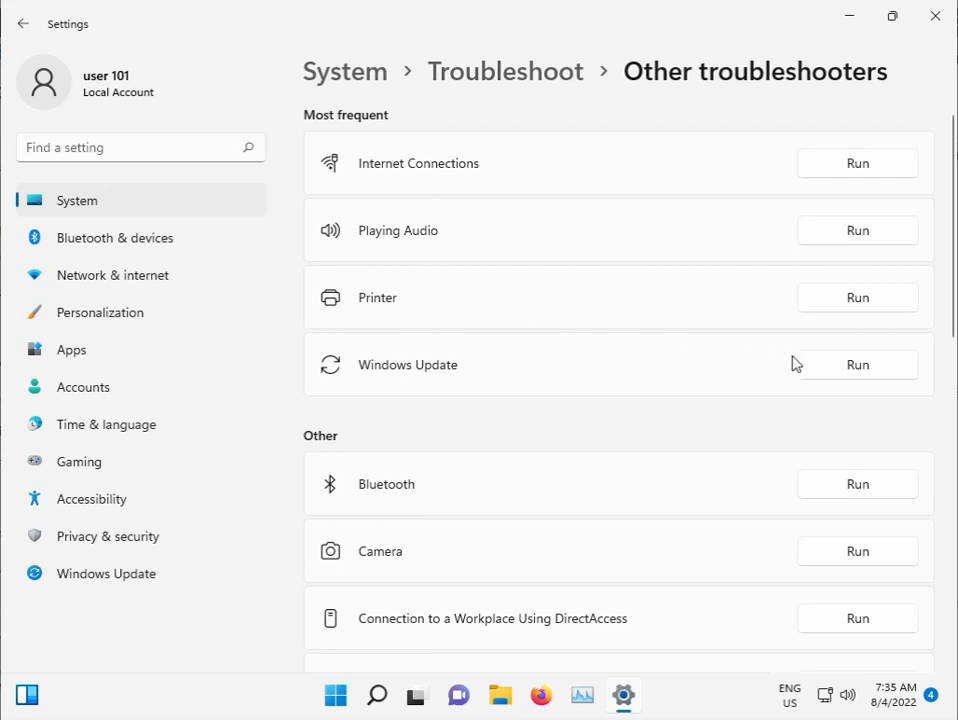
# Start the Windows Update troubleshooter, close Settings, and bring up the Run box with Win+R
pyautogui.click(829, 365)
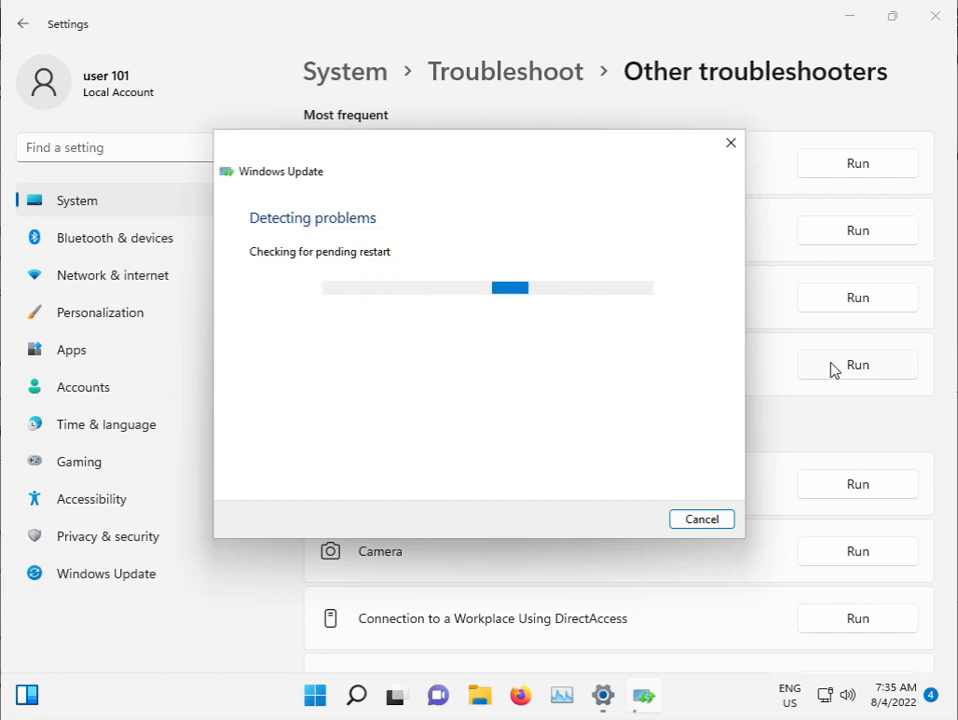
pyautogui.click(933, 18)
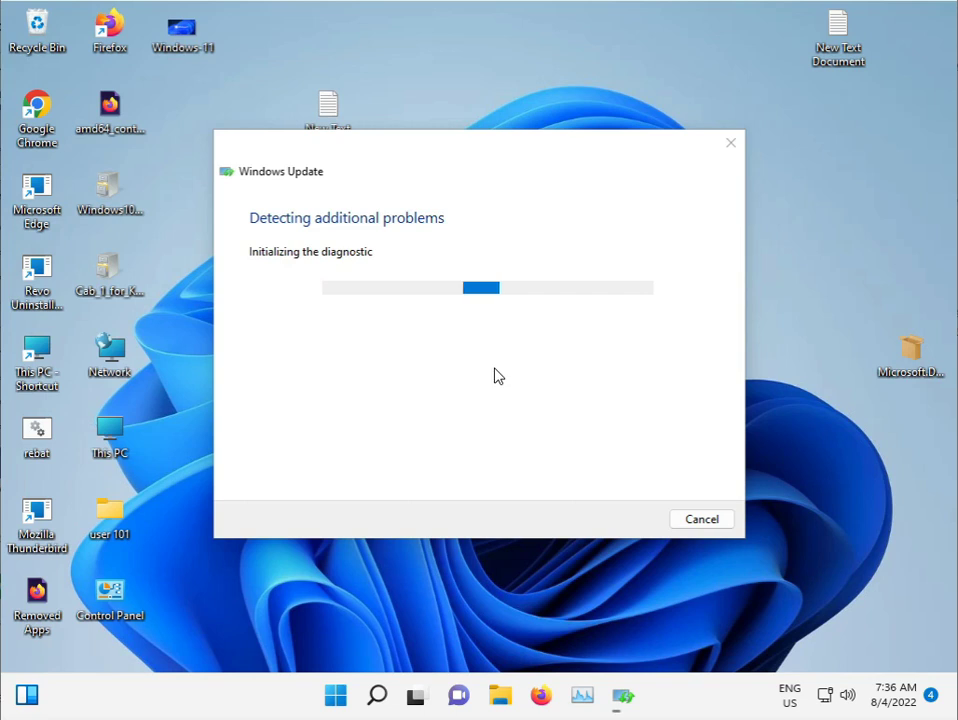
pyautogui.press('super+r')
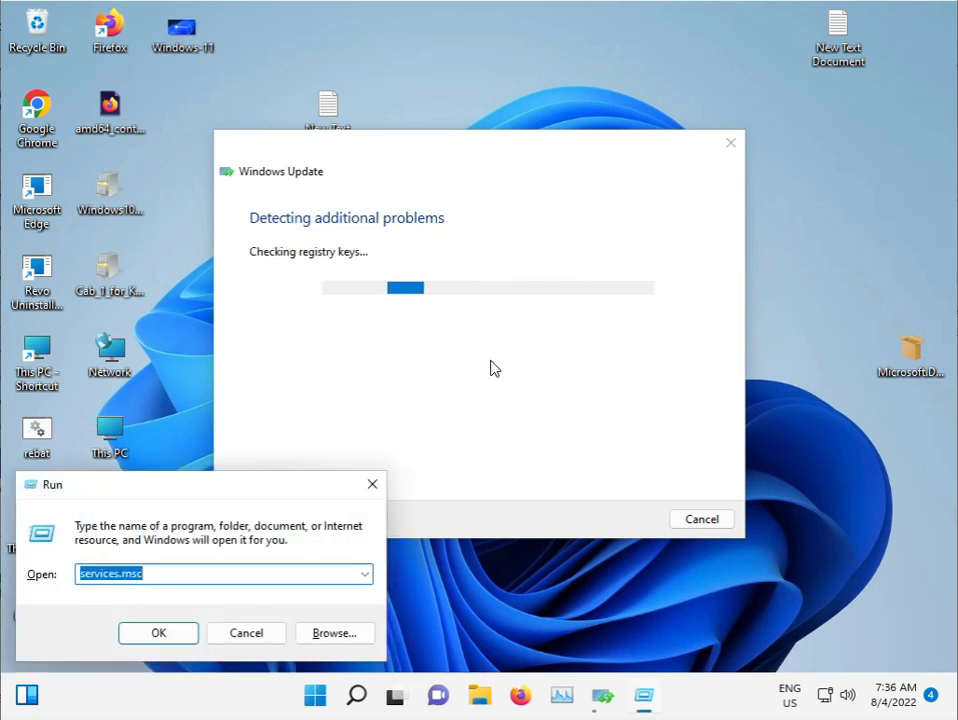
# Close Run and launch Command Prompt as administrator from a Start search for cmd
pyautogui.click(372, 484)
pyautogui.click(345, 697)
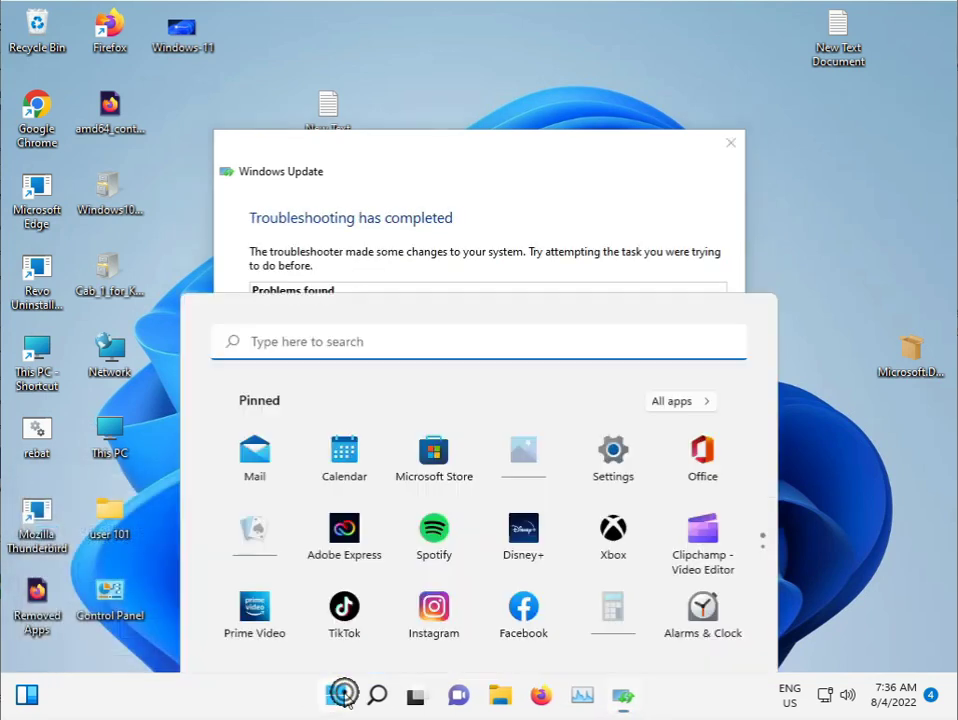
pyautogui.write('cmd')
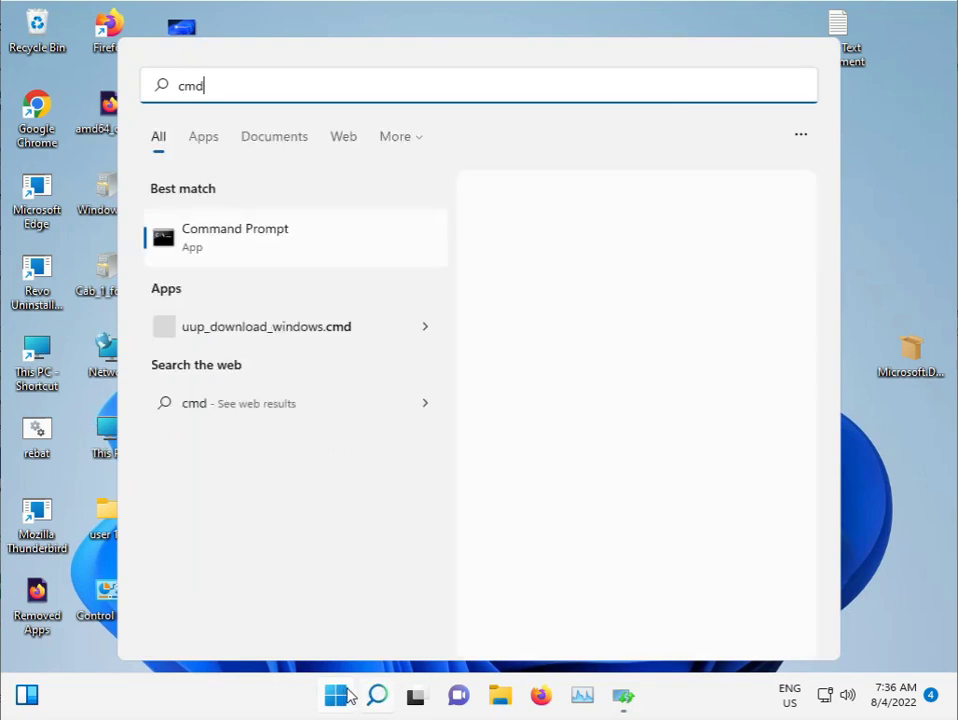
pyautogui.rightClick(280, 248)
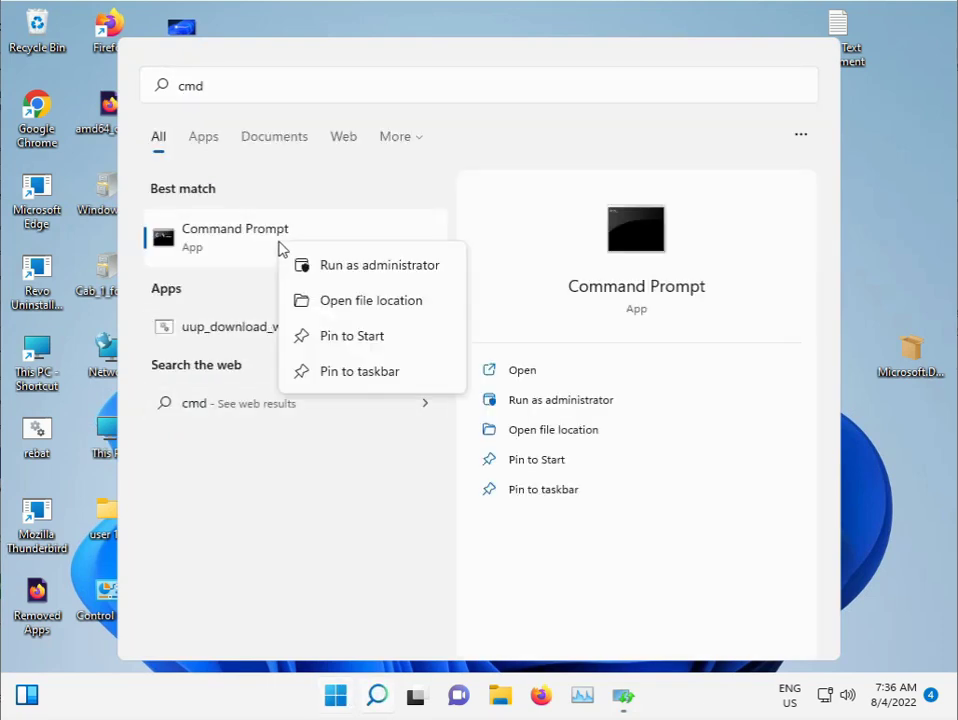
pyautogui.click(374, 268)
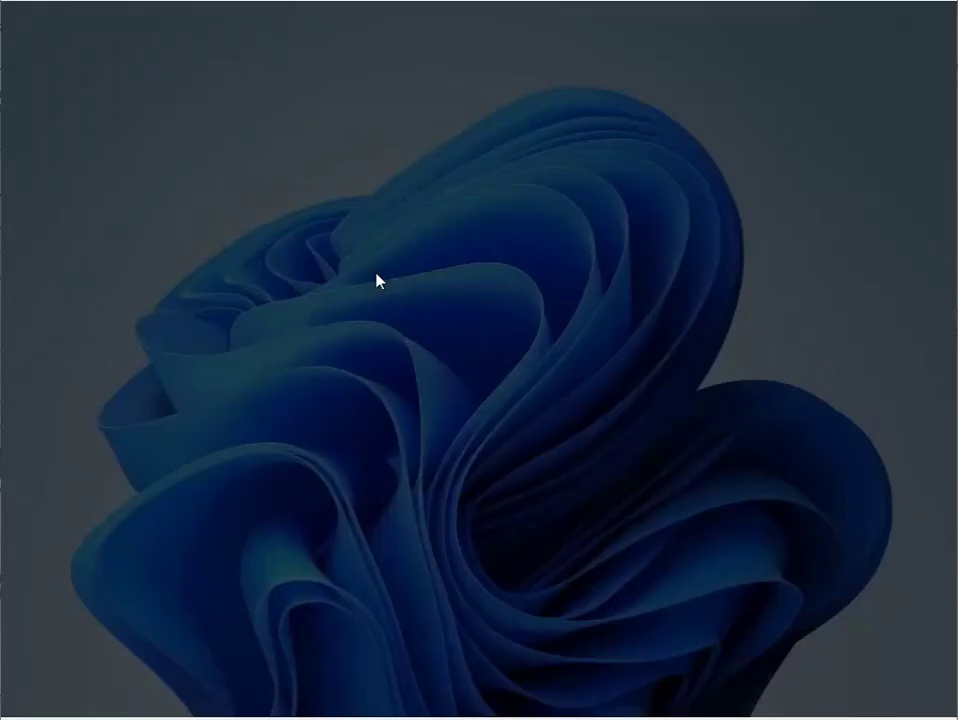
pyautogui.click(416, 491)
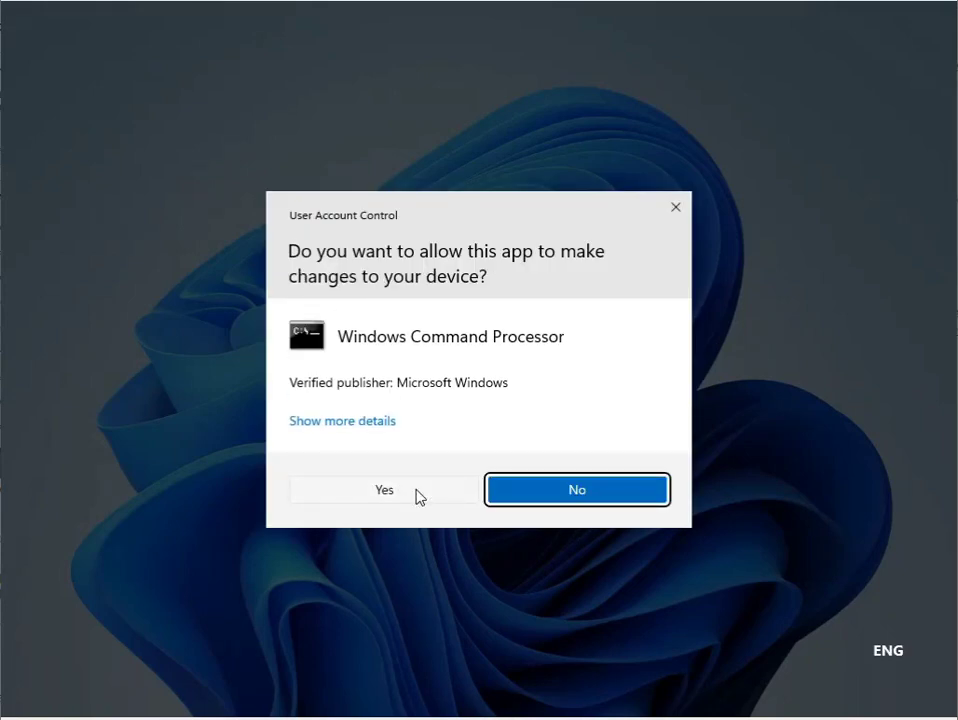
pyautogui.click(381, 493)
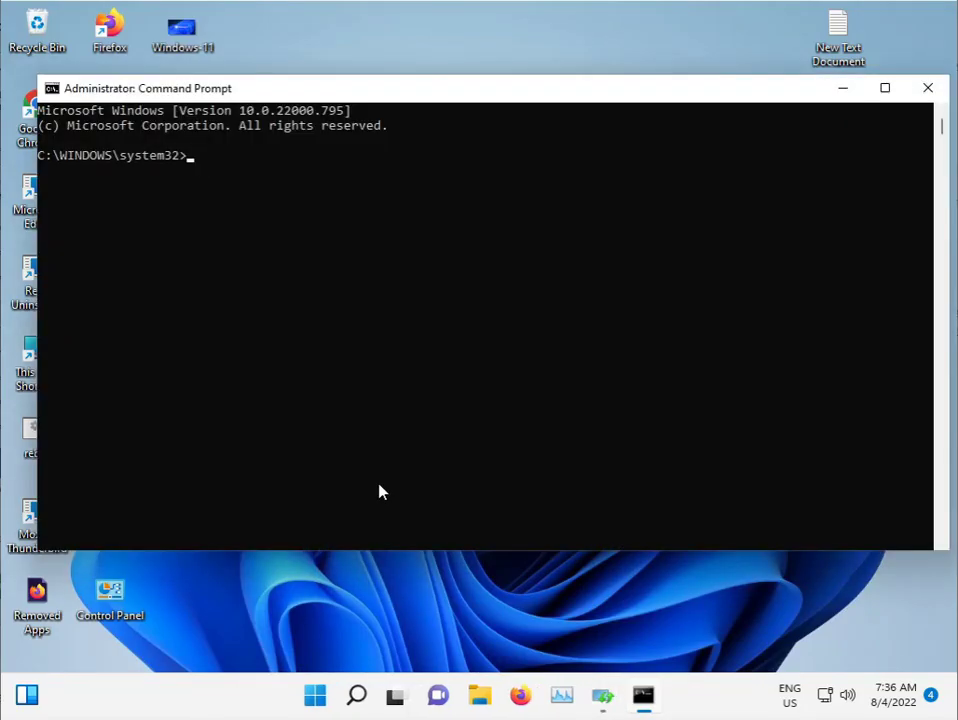
# Close the finished Windows Update troubleshooter and return focus to the admin console
pyautogui.click(603, 695)
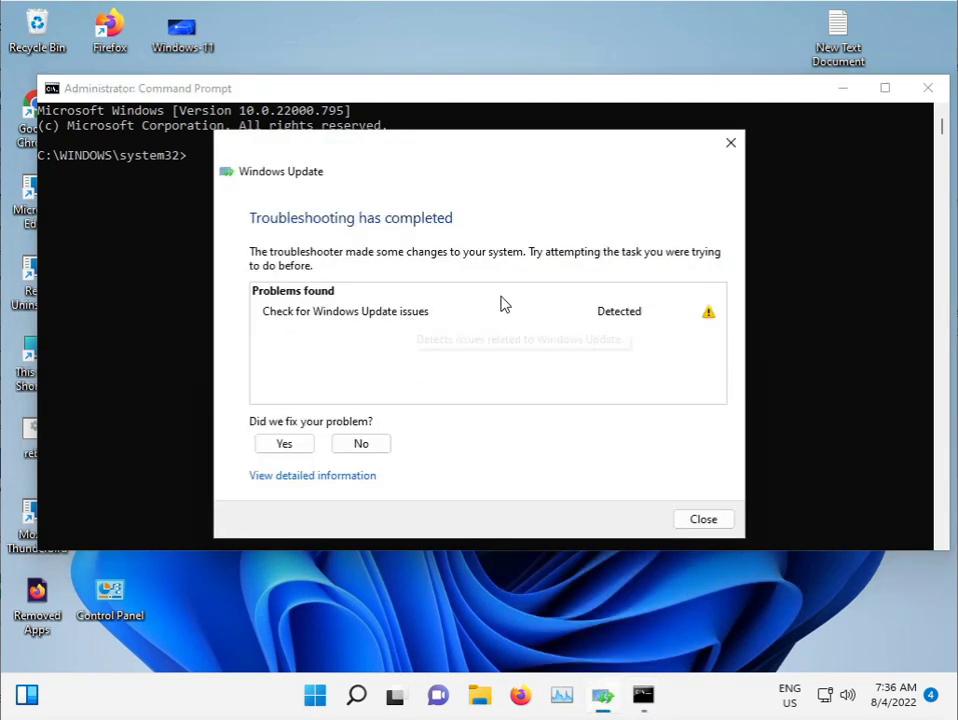
pyautogui.click(731, 143)
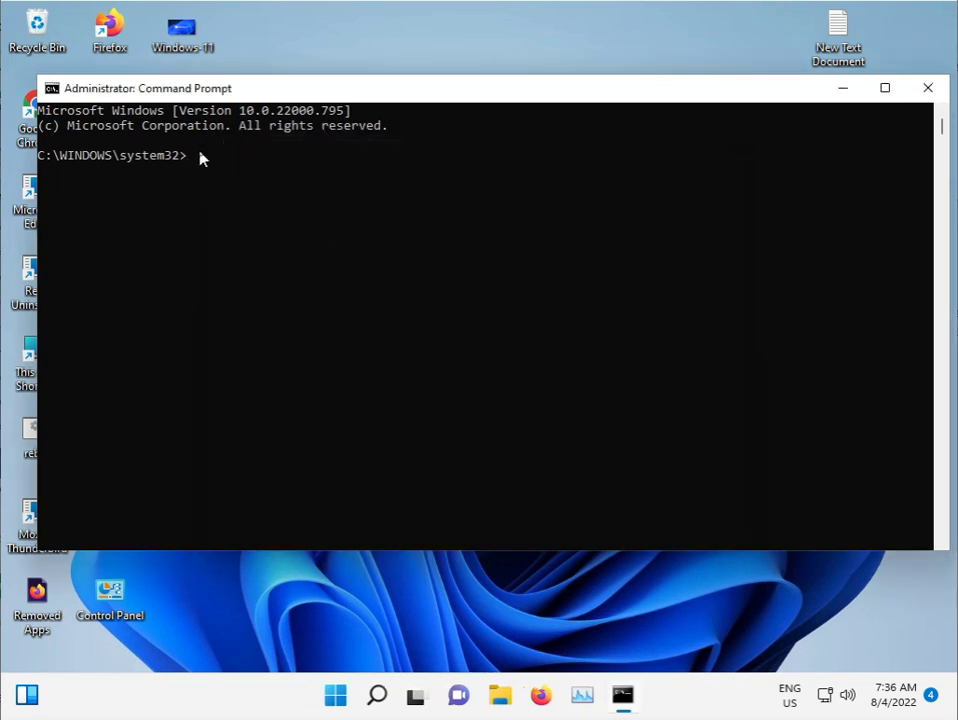
pyautogui.click(200, 157)
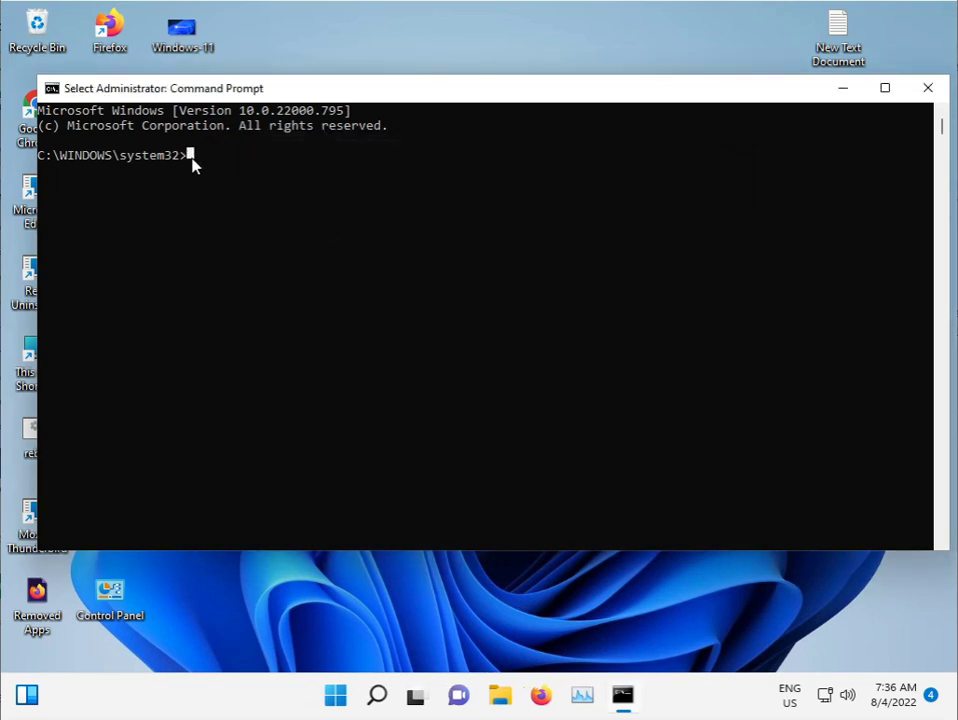
pyautogui.press('Escape')
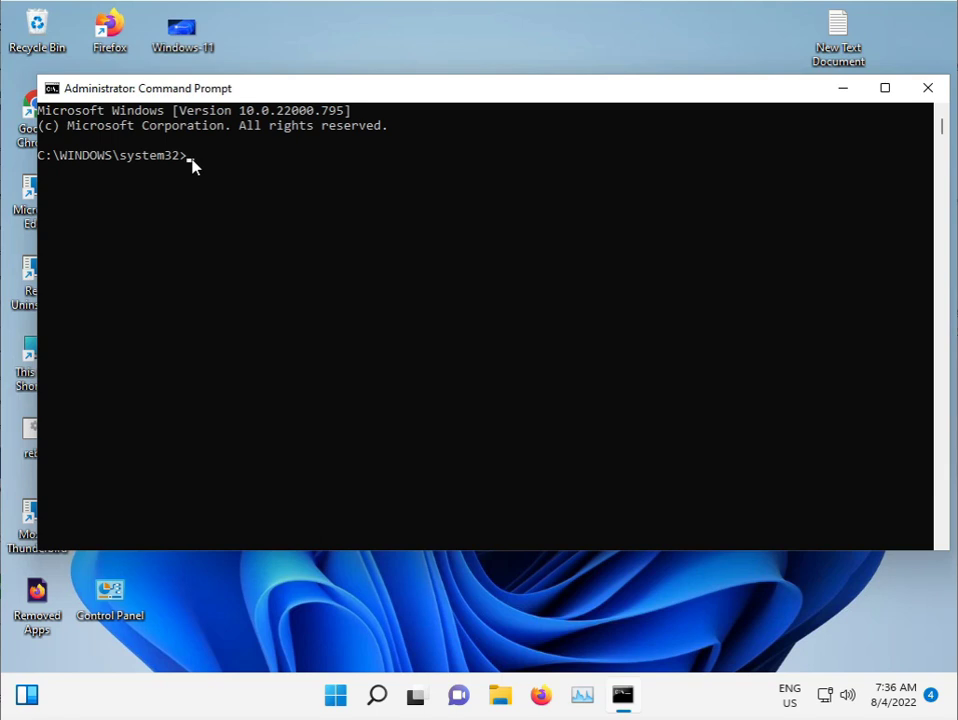
# Run sfc /scannow in the admin Command Prompt and minimize it while verification proceeds
pyautogui.write('sfc /scannow')
pyautogui.press('Return')
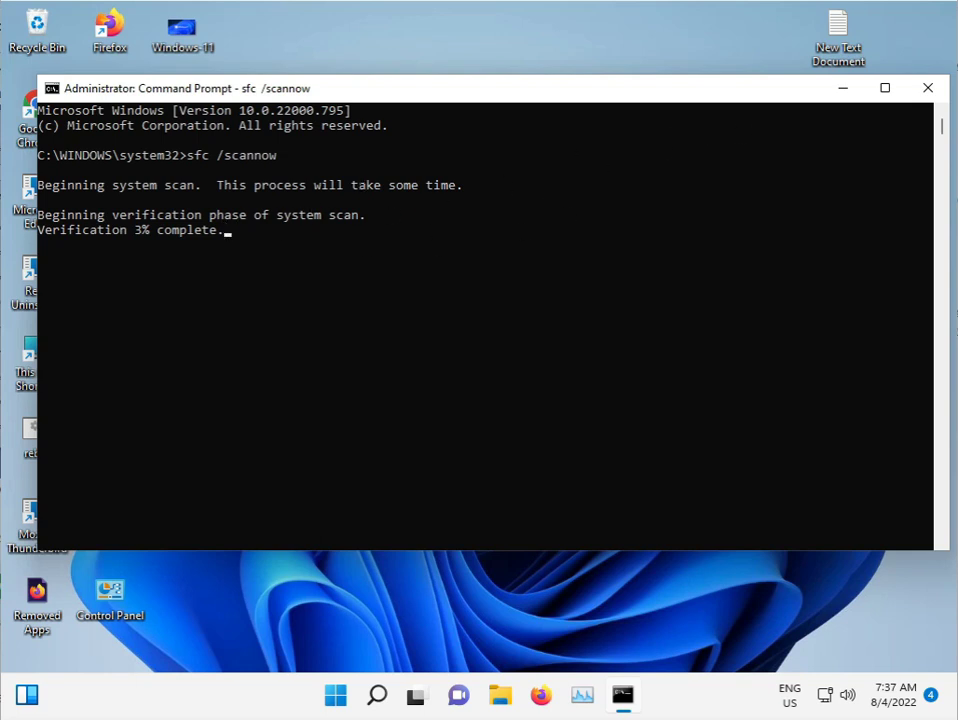
pyautogui.click(838, 93)
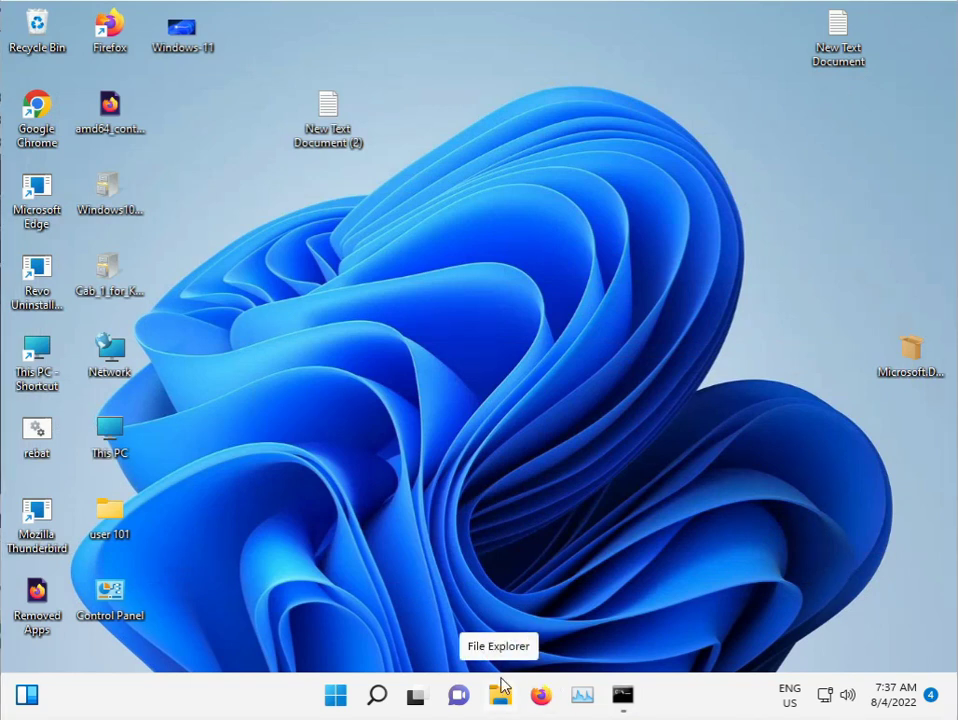
# Launch Chrome, dismiss Restore pages, and search '.net framework repair tool offline'
pyautogui.doubleClick(40, 106)
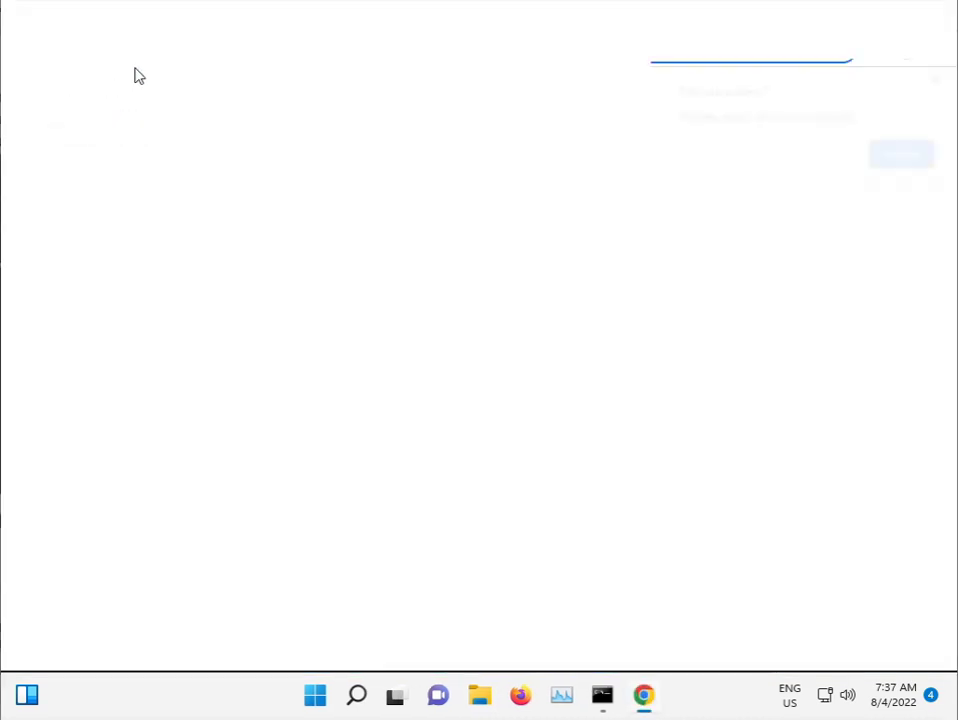
pyautogui.click(940, 78)
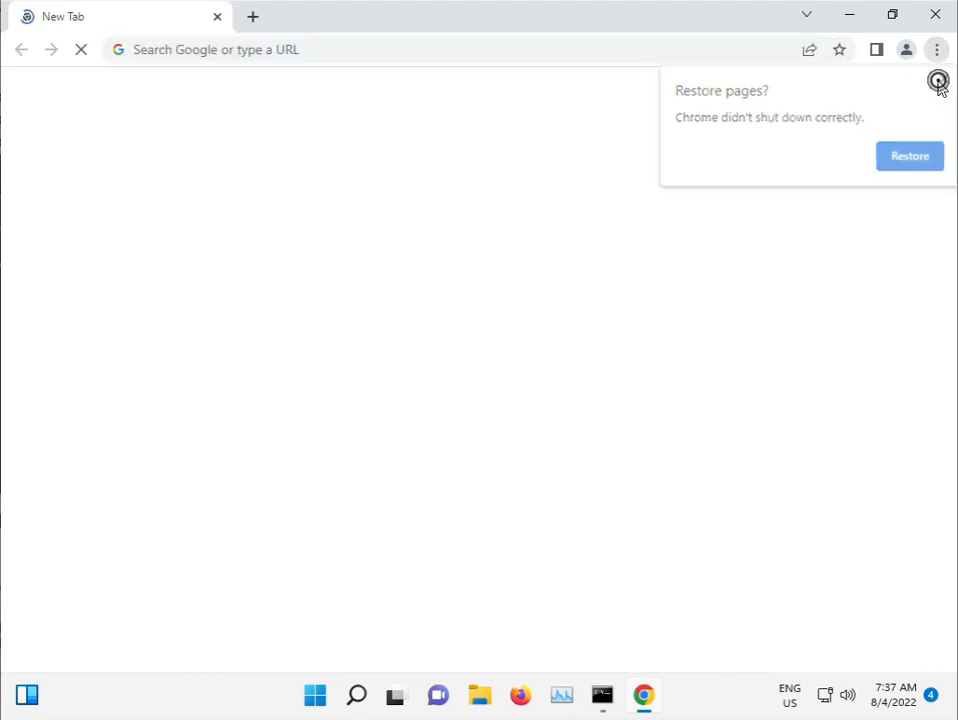
pyautogui.click(405, 49)
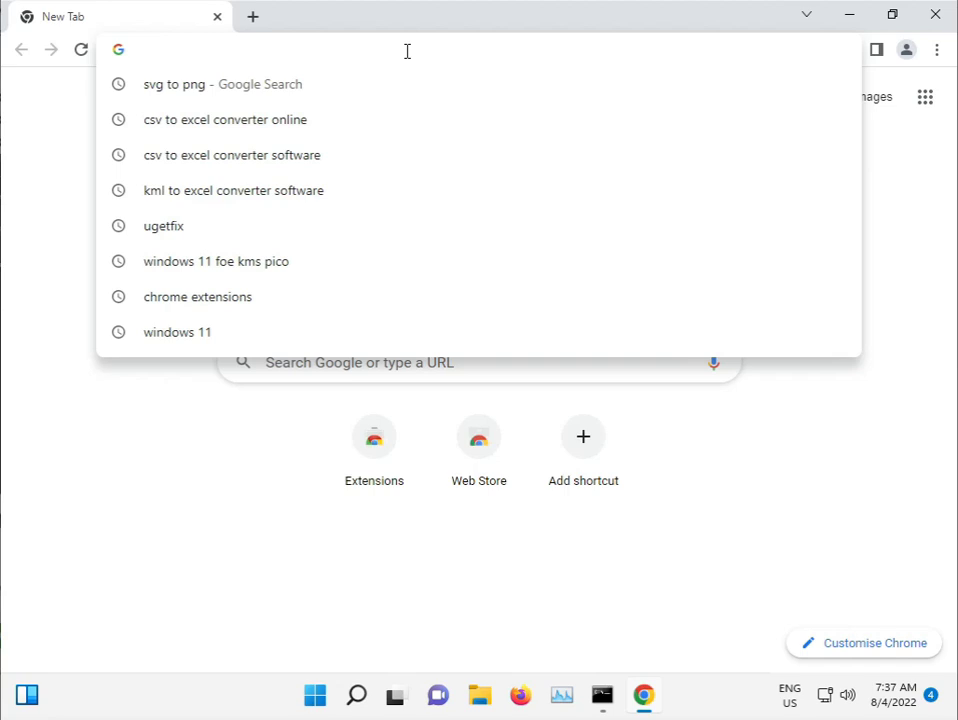
pyautogui.write('.net')
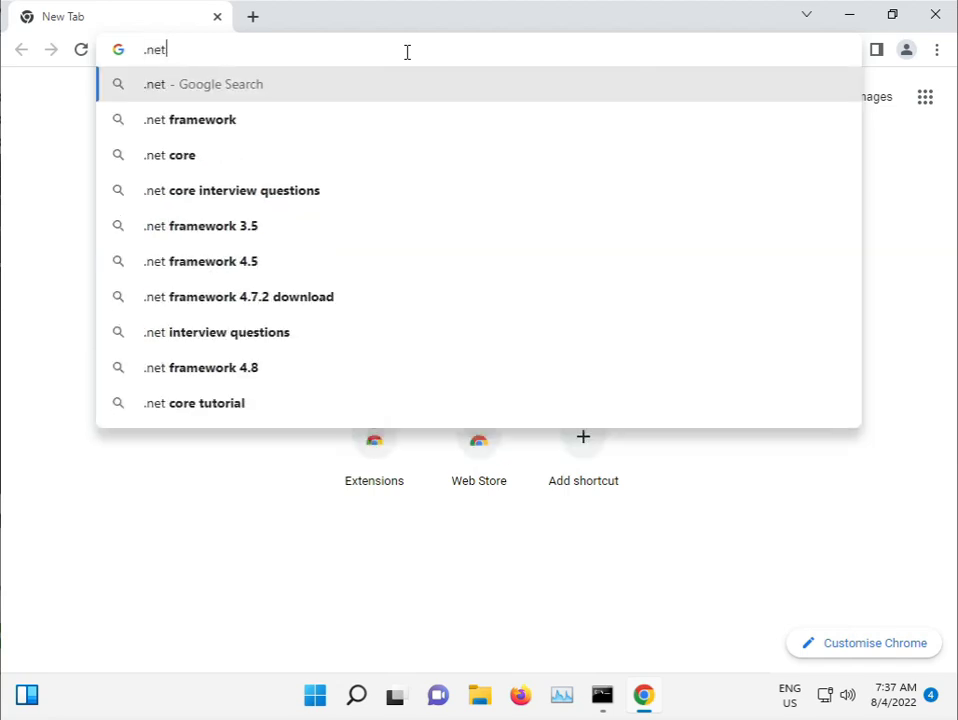
pyautogui.press('Down')
pyautogui.press('Right')
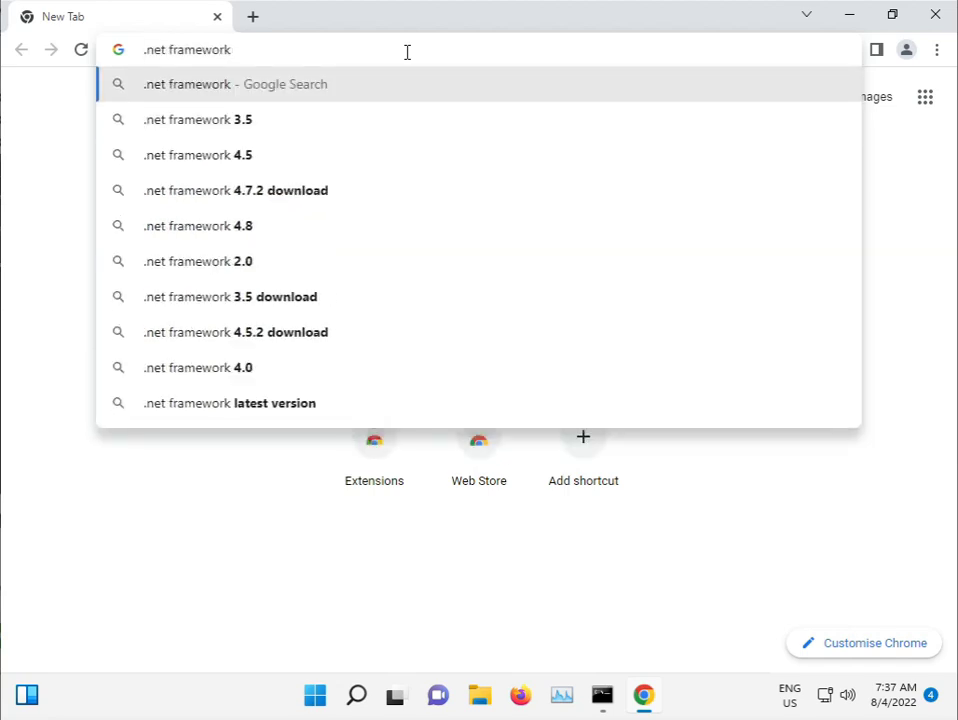
pyautogui.write('repai')
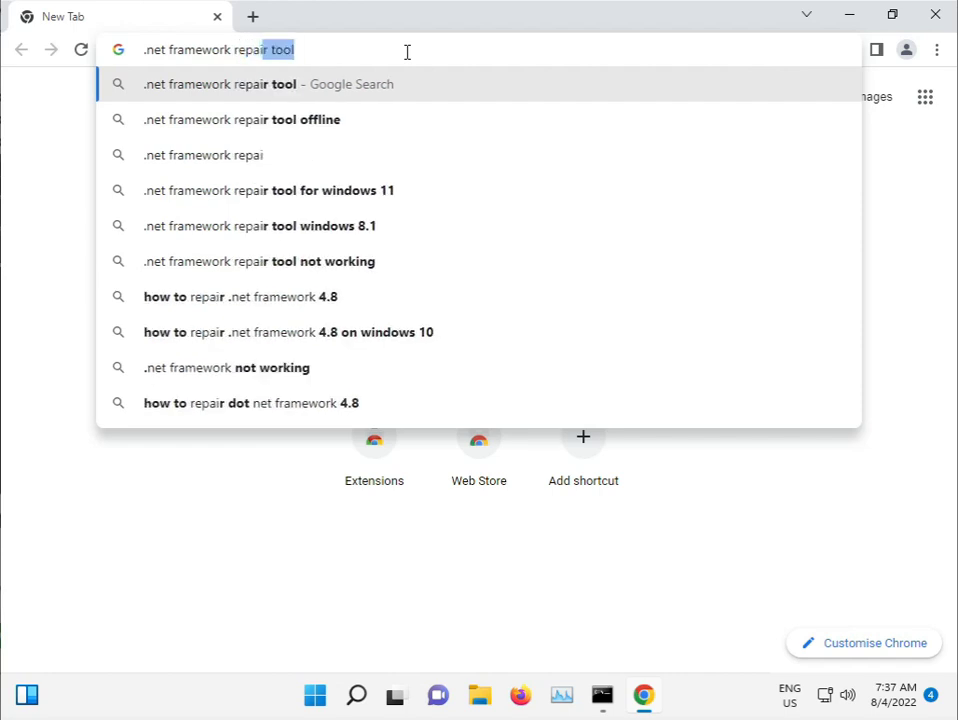
pyautogui.press('Down')
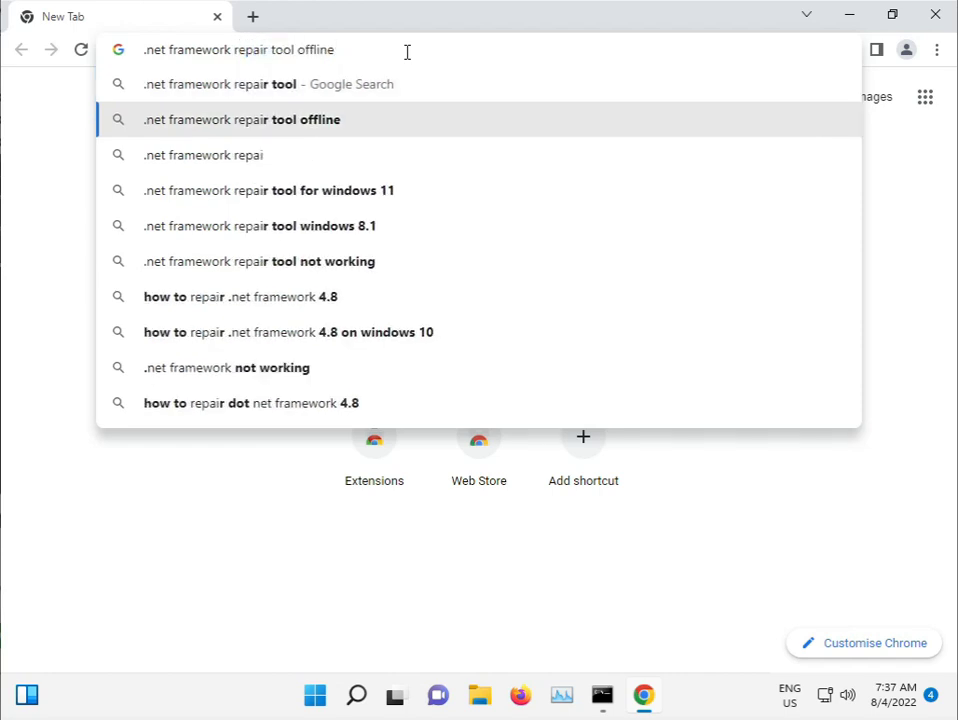
pyautogui.press('Return')
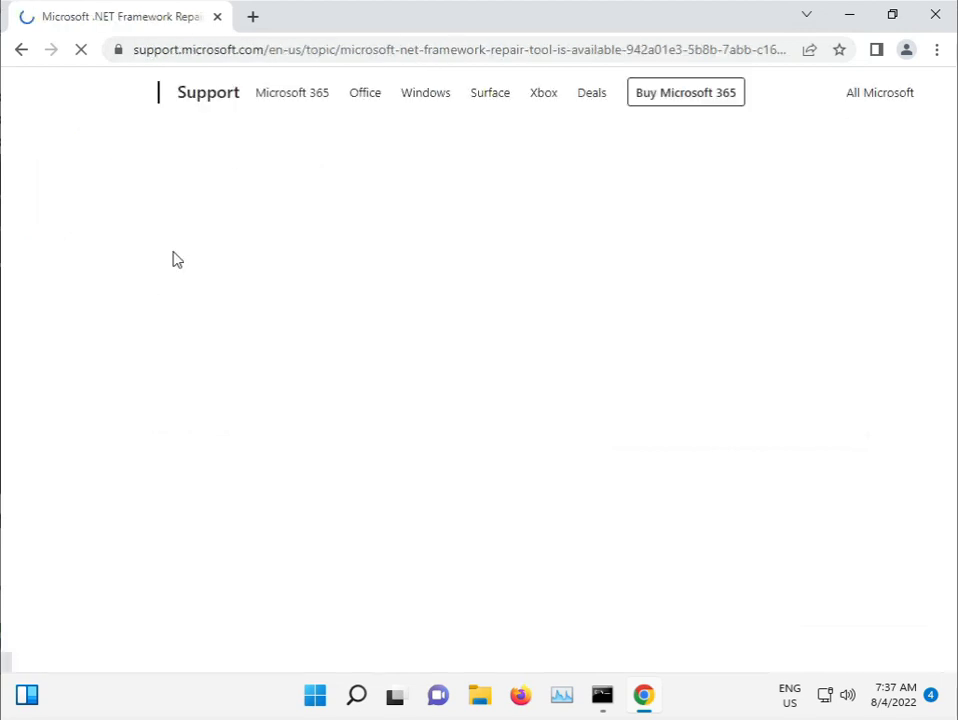
# Scroll through the .NET Framework Repair Tool support article to review its notes and options
pyautogui.scroll(-5, 358, 452)
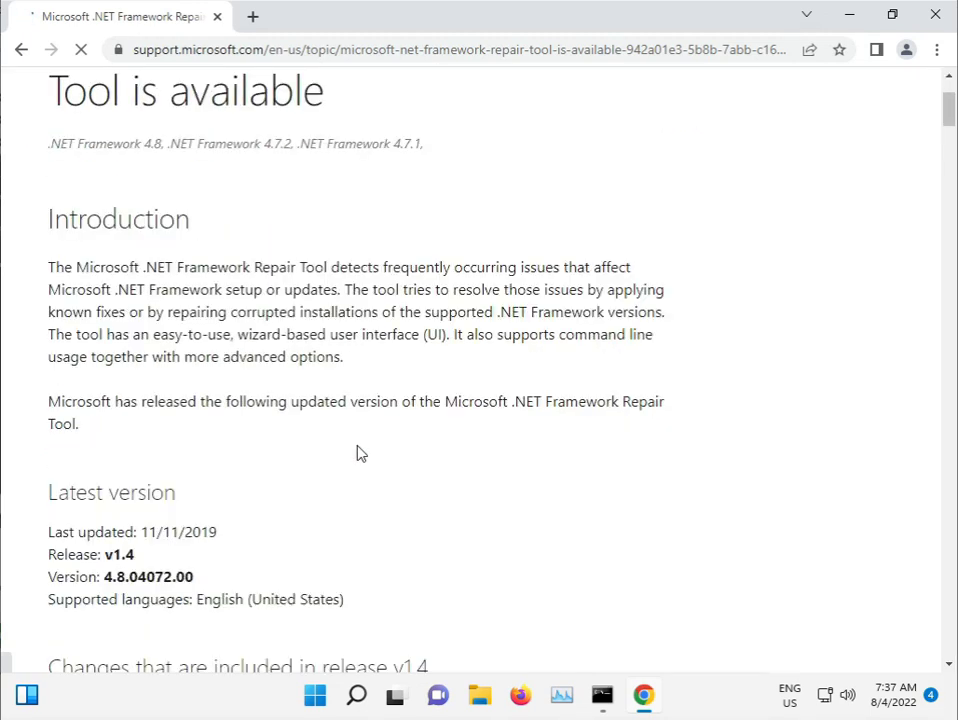
pyautogui.scroll(-6, 358, 452)
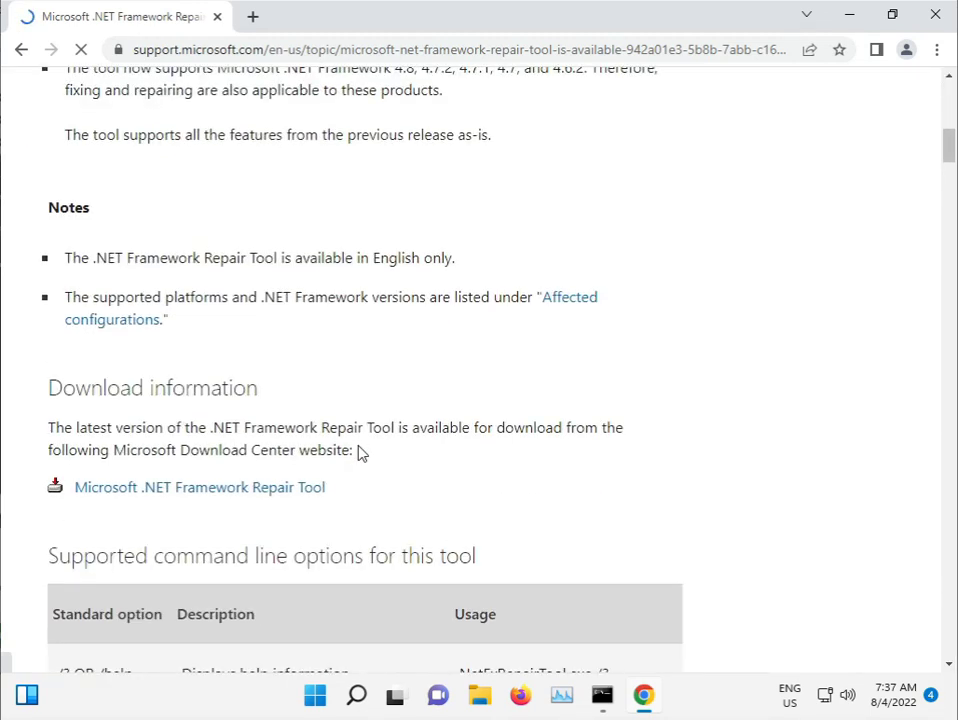
pyautogui.scroll(-7, 358, 452)
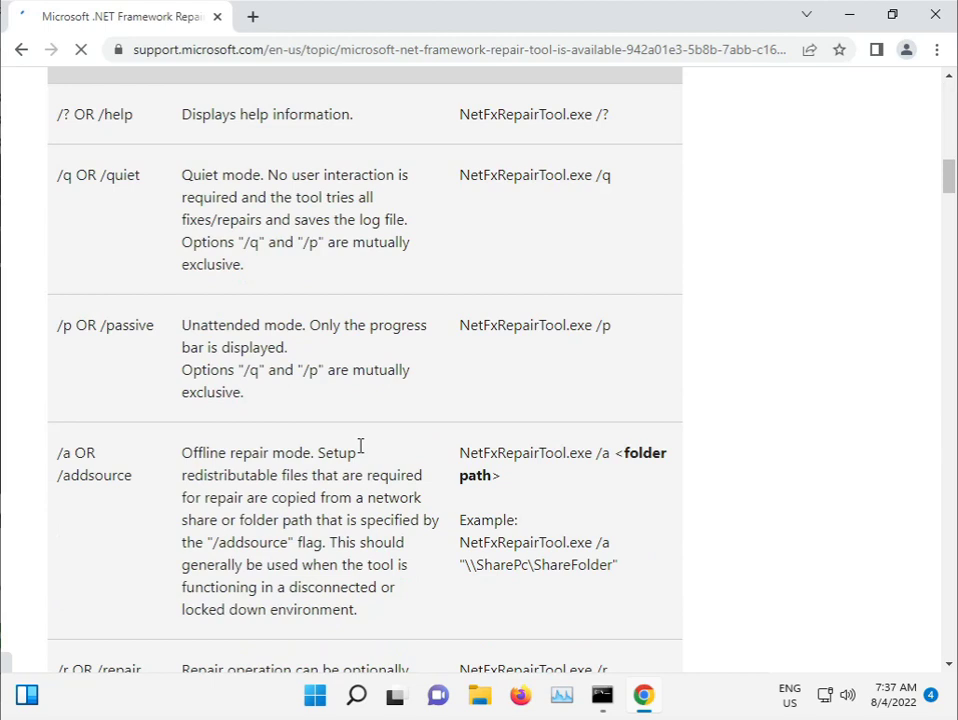
pyautogui.scroll(-10, 362, 453)
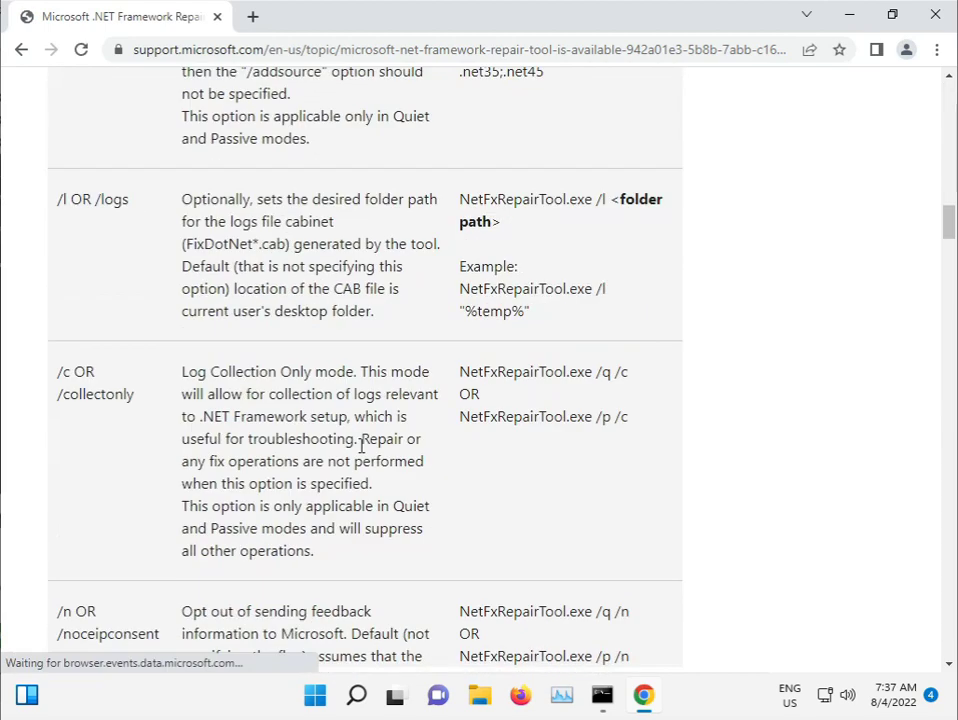
pyautogui.scroll(-6, 363, 453)
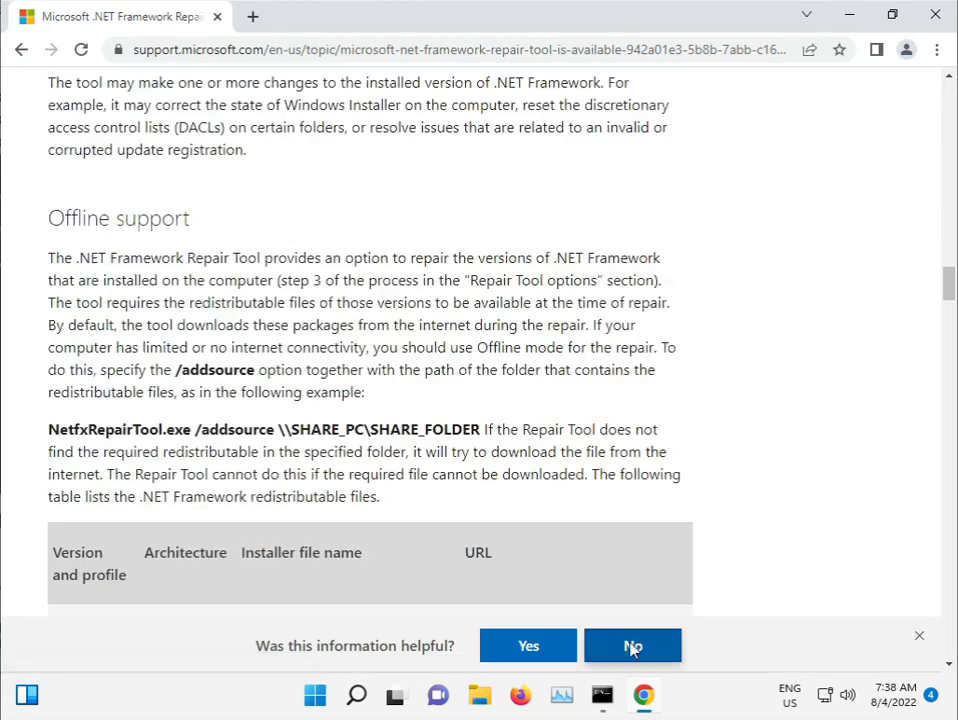
pyautogui.scroll(20, 470, 340)
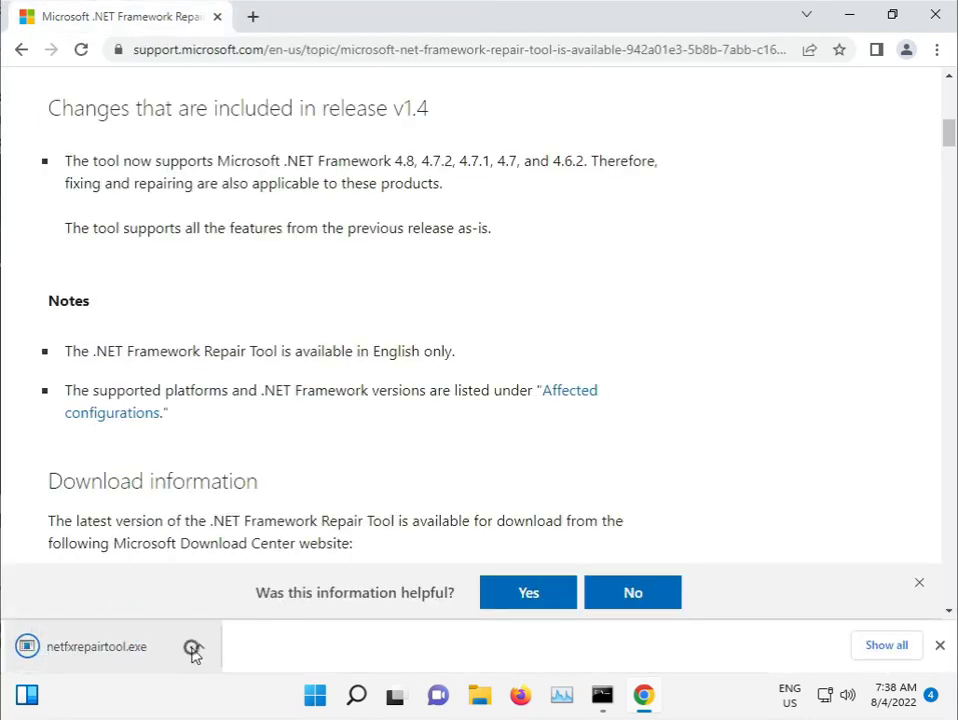
# Run netfxrepairtool.exe as administrator, accept the license, apply recommended changes, and finish
pyautogui.click(195, 647)
pyautogui.click(240, 524)
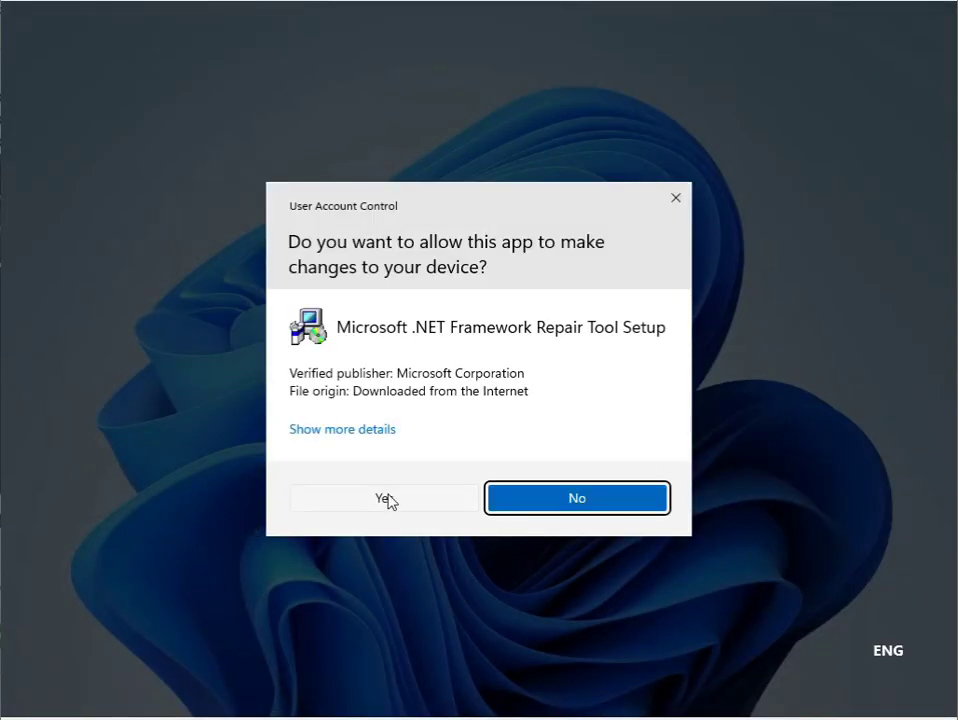
pyautogui.click(388, 500)
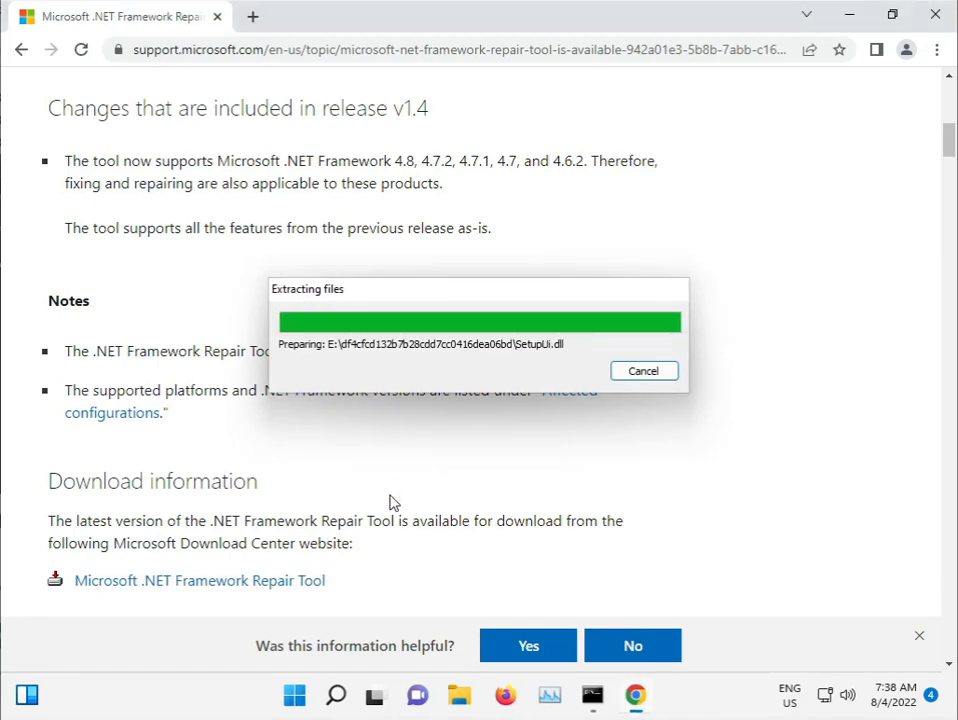
pyautogui.click(372, 486)
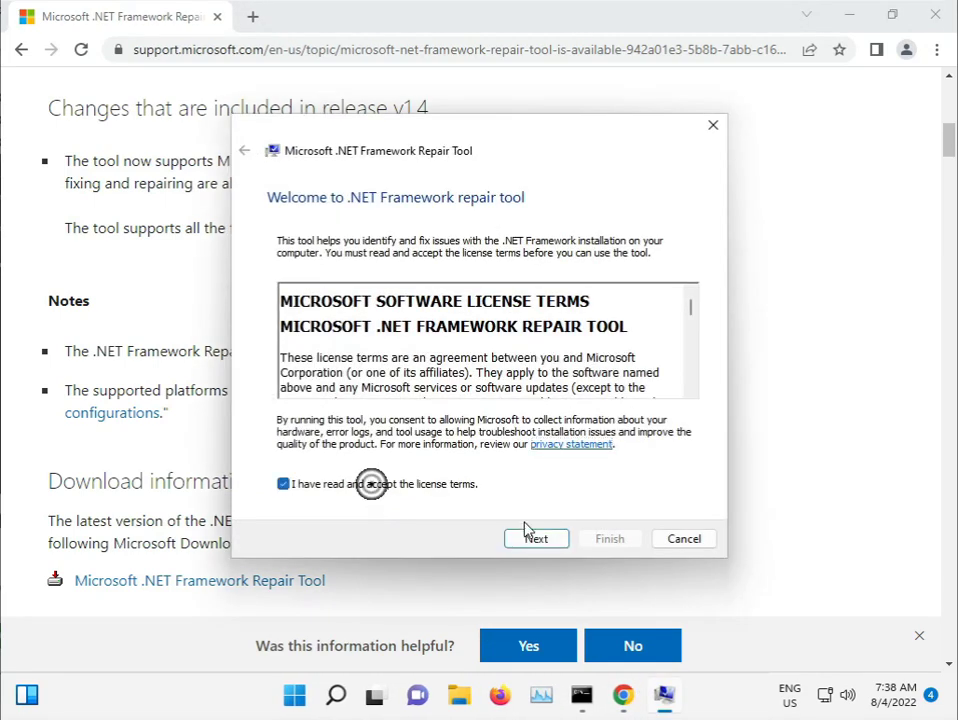
pyautogui.click(556, 540)
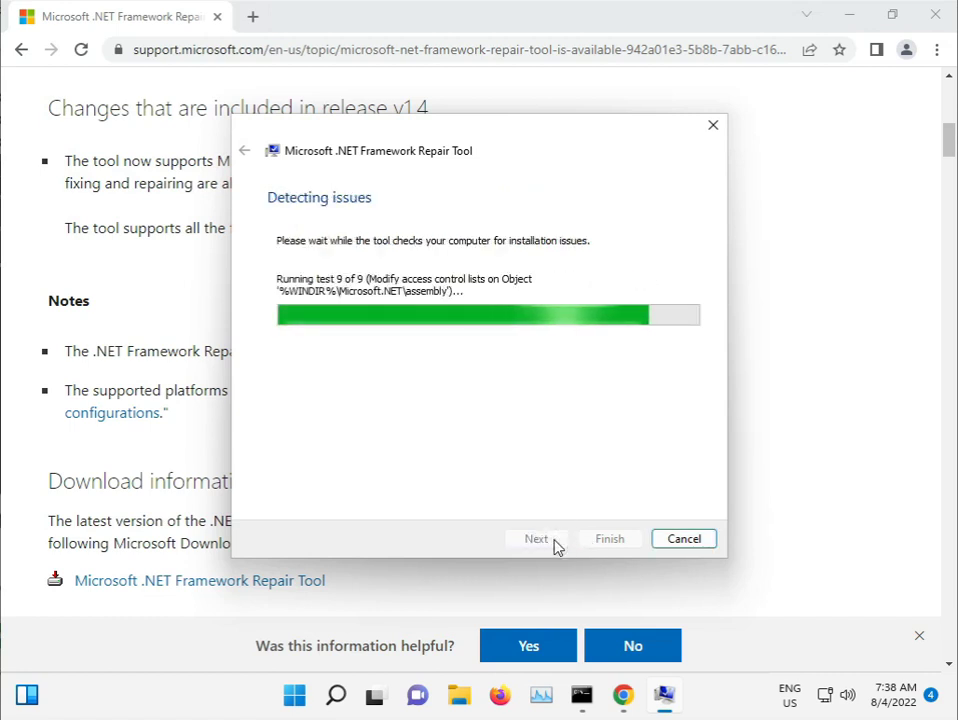
pyautogui.click(540, 539)
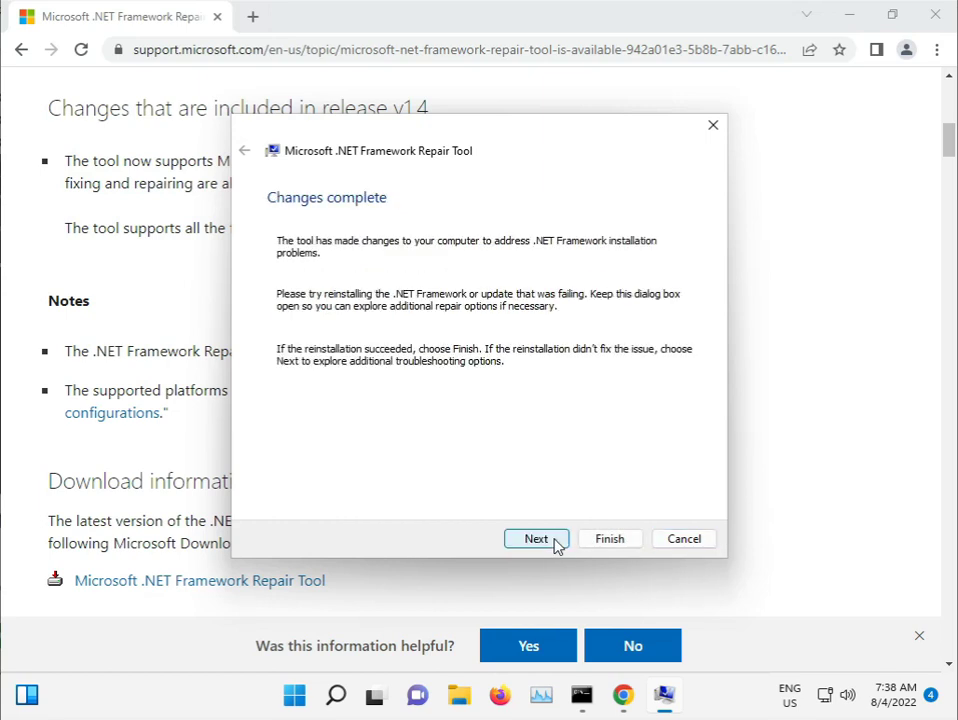
pyautogui.click(541, 540)
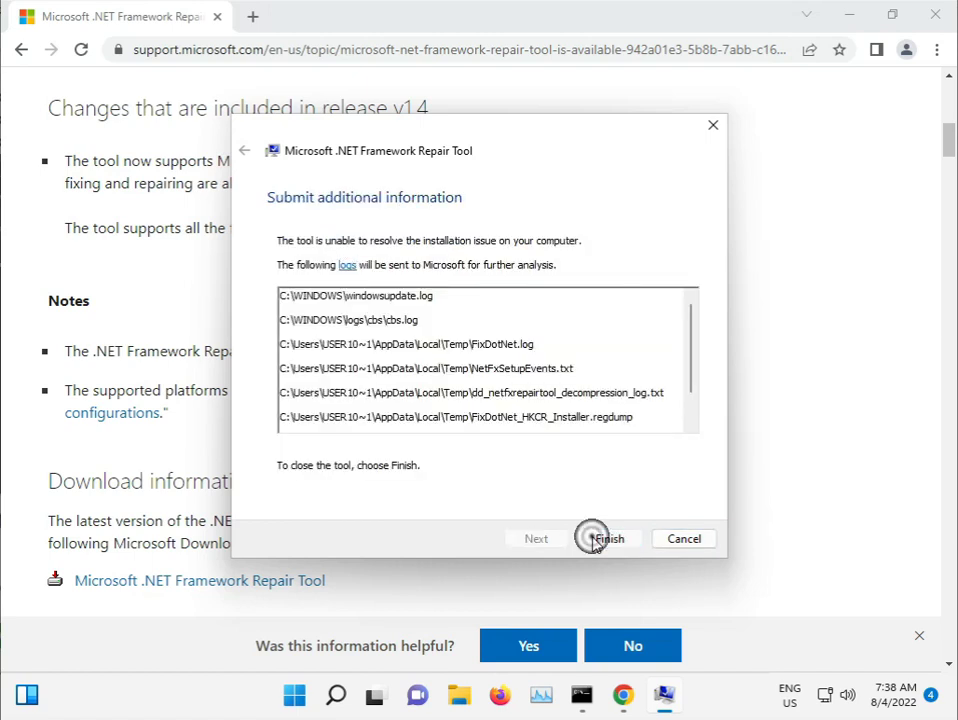
pyautogui.click(597, 540)
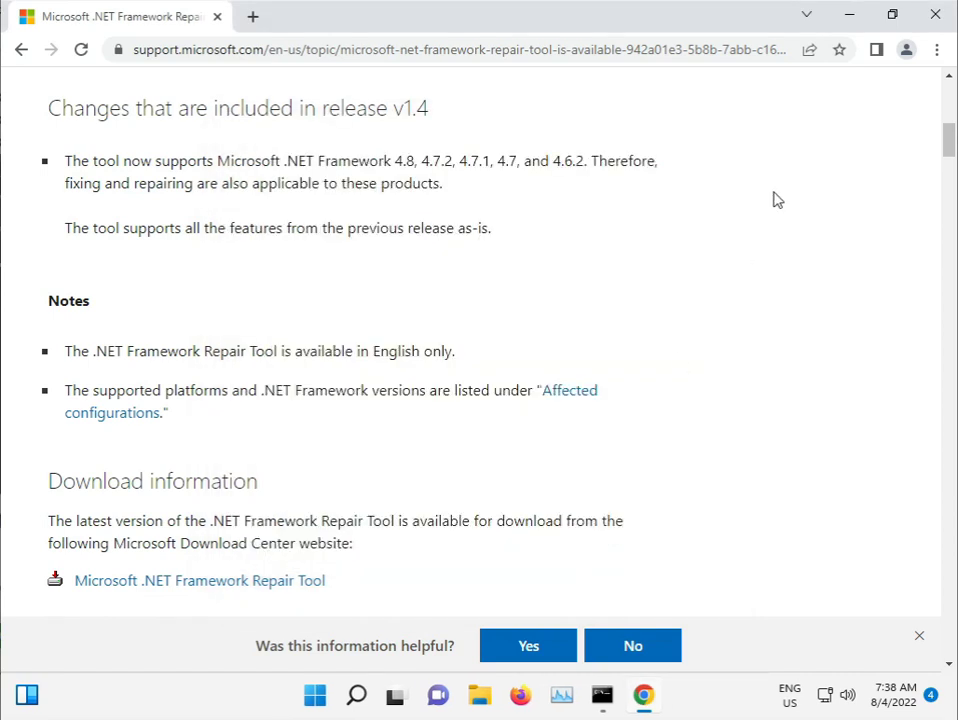
# Minimize Chrome to reveal the desktop, then open the Start menu
pyautogui.click(850, 13)
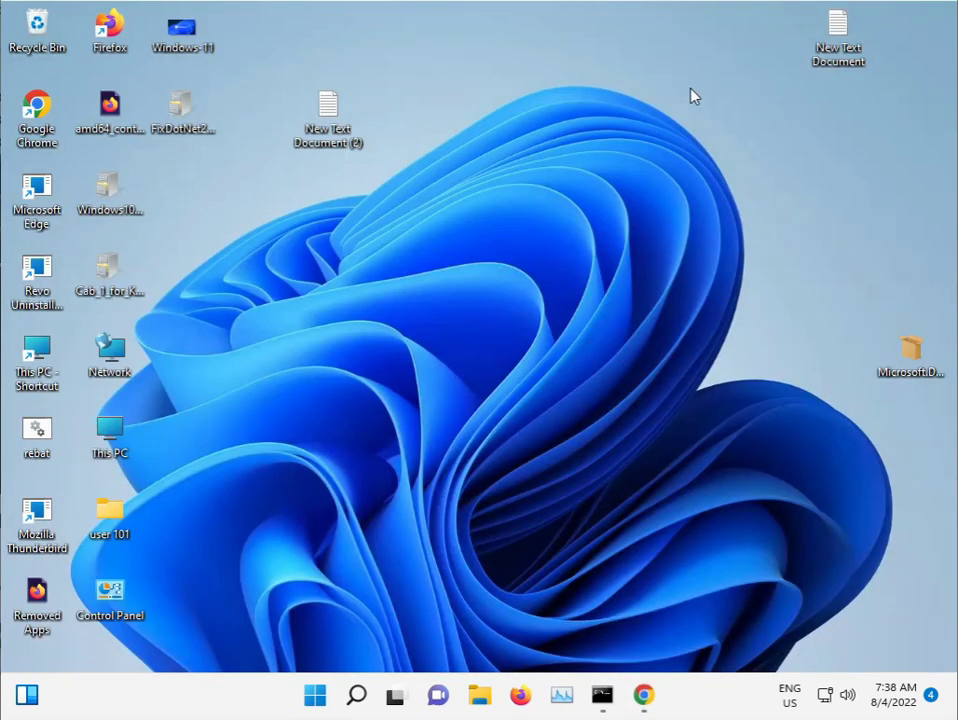
pyautogui.click(316, 705)
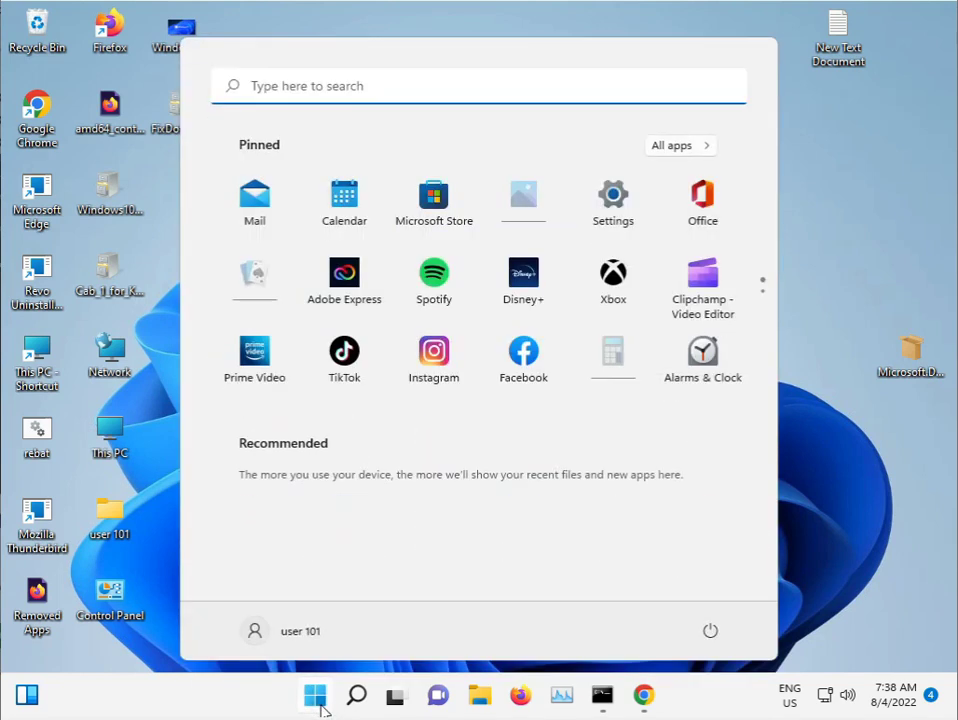
pyautogui.click(783, 452)
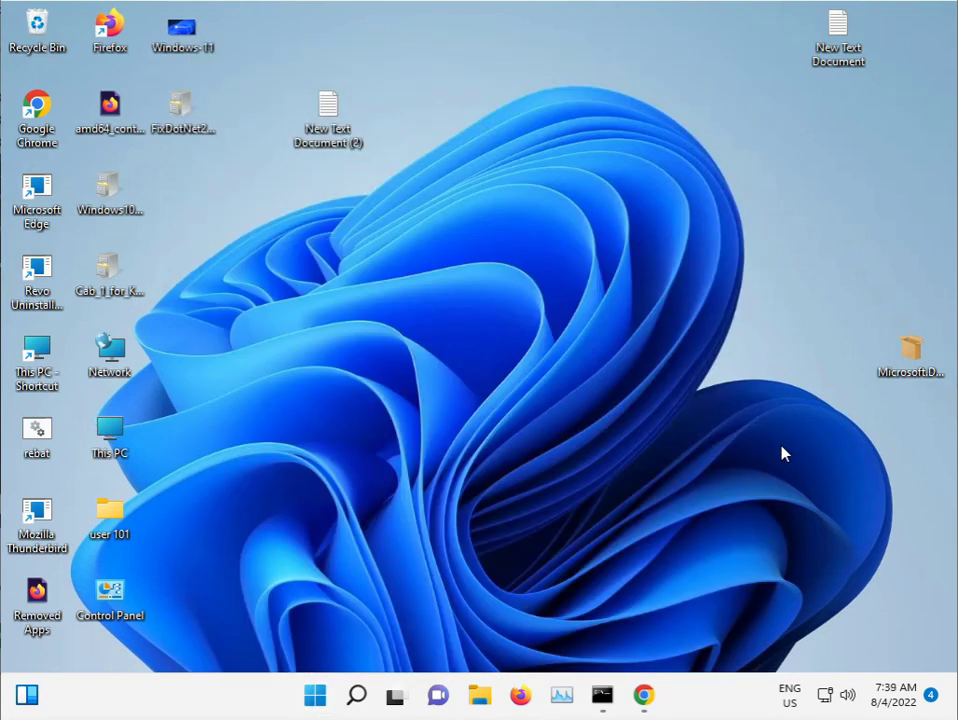
pyautogui.click(314, 695)
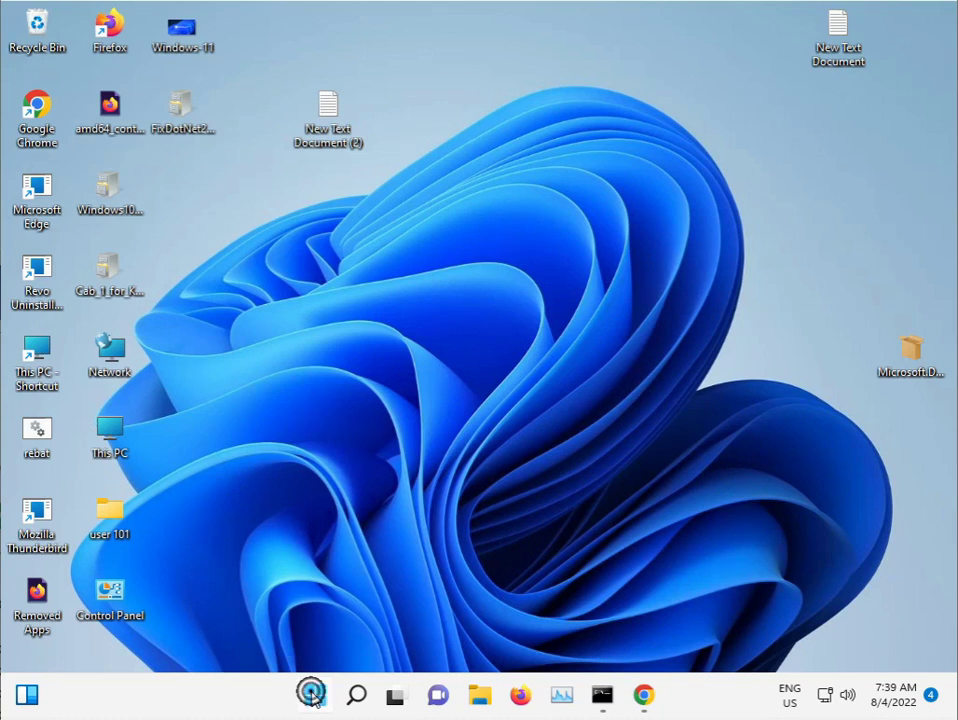
# Browse from Local Disk (C:) through Windows into the System32 folder
pyautogui.click(142, 561)
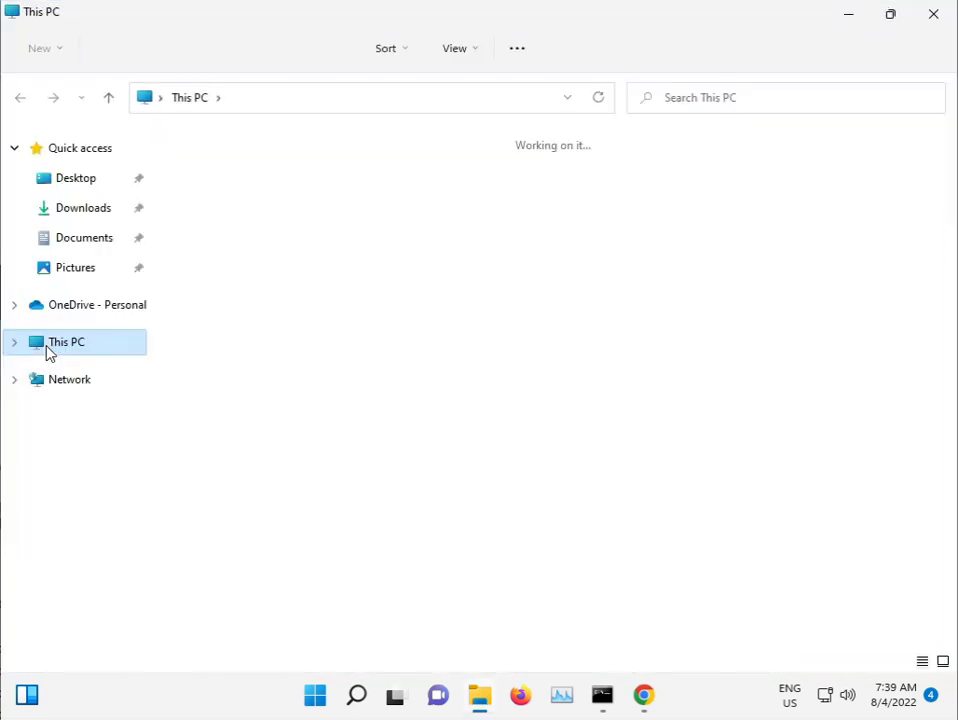
pyautogui.doubleClick(299, 326)
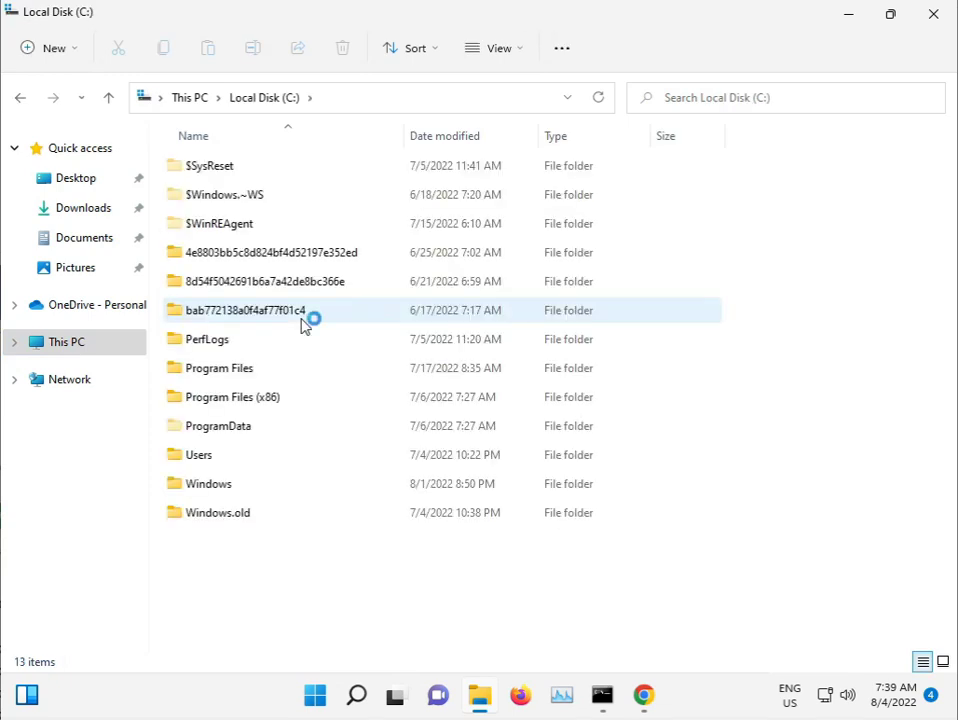
pyautogui.doubleClick(232, 485)
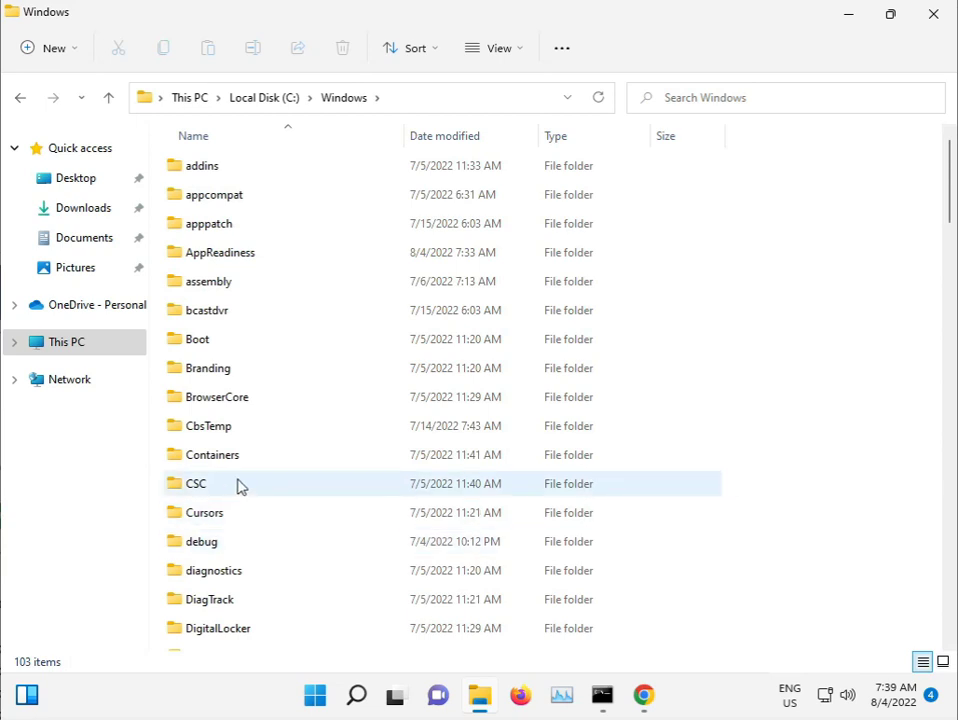
pyautogui.scroll(-6, 276, 509)
pyautogui.scroll(-5, 280, 510)
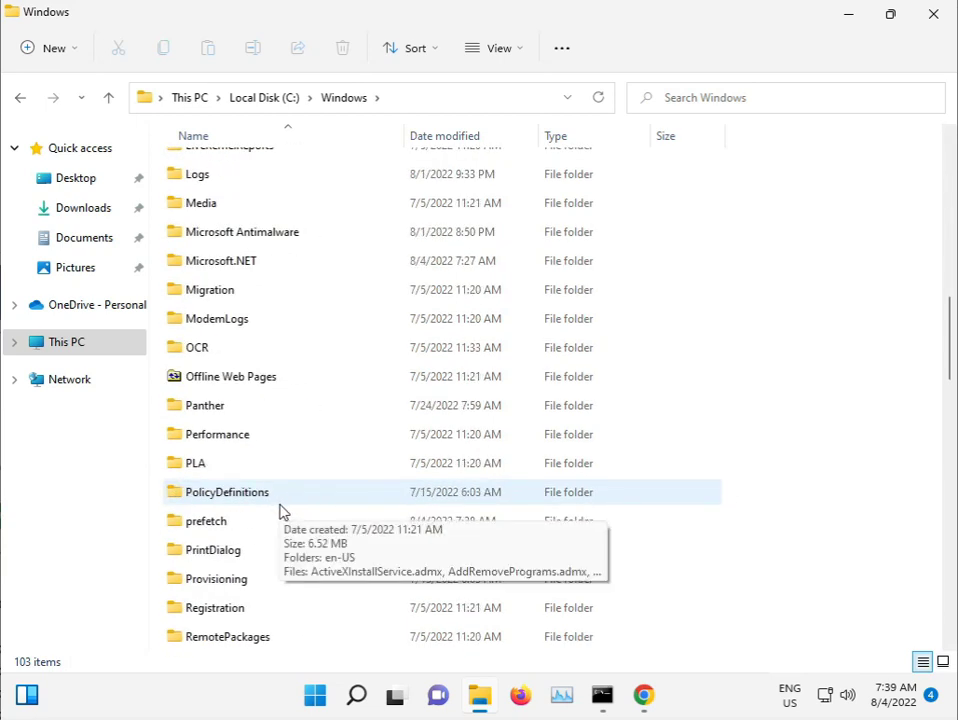
pyautogui.scroll(-9, 280, 512)
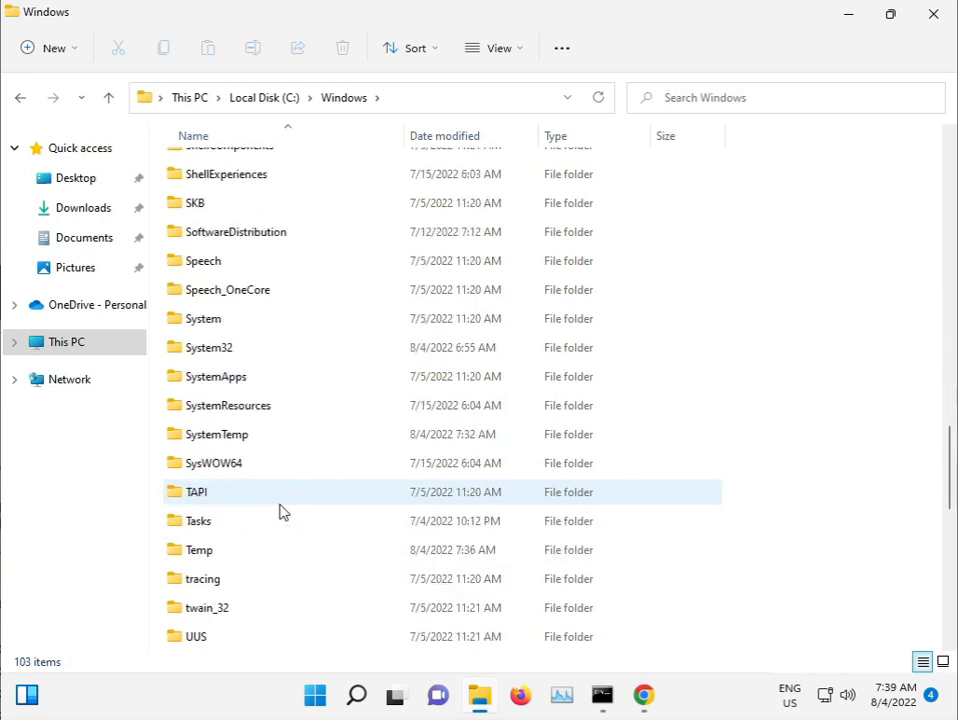
pyautogui.doubleClick(220, 349)
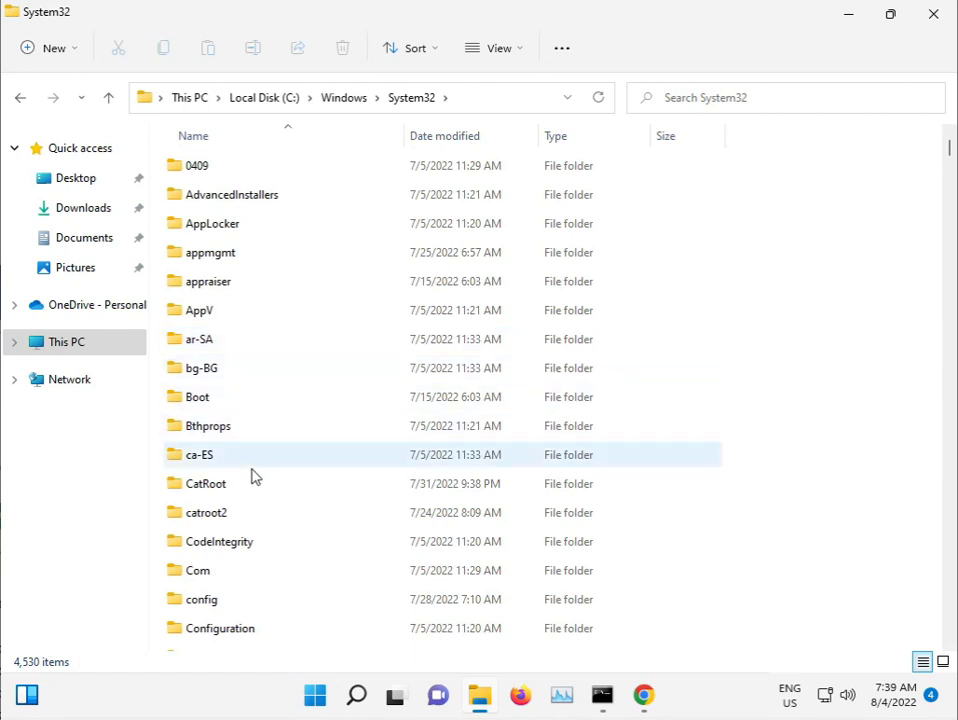
# Open catroot2 and permanently delete all three of its items
pyautogui.doubleClick(240, 510)
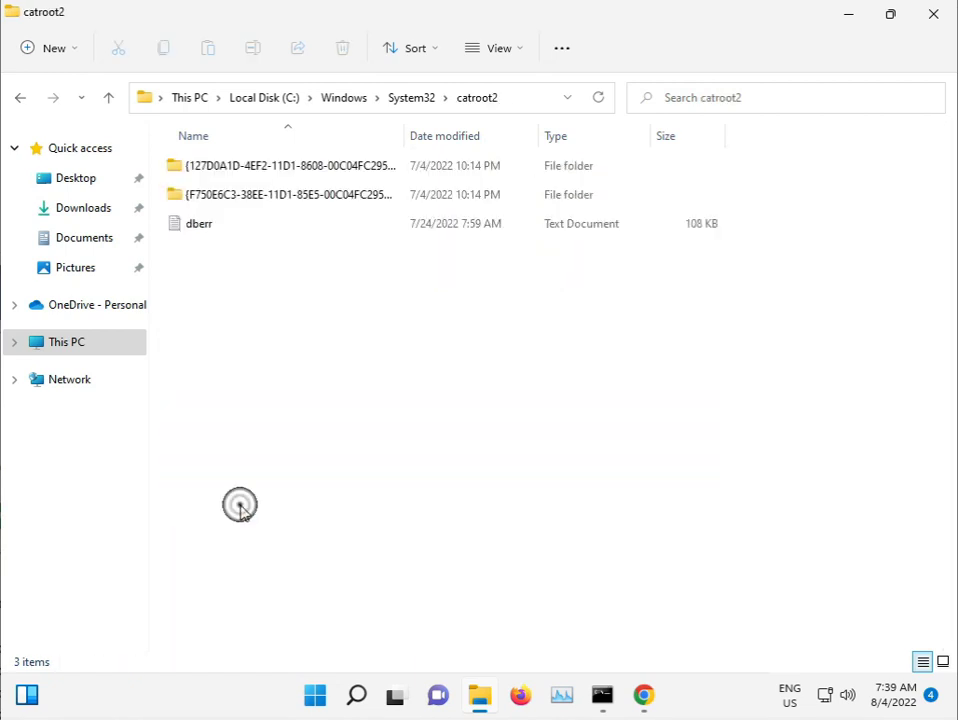
pyautogui.moveTo(244, 443); pyautogui.dragTo(257, 170)
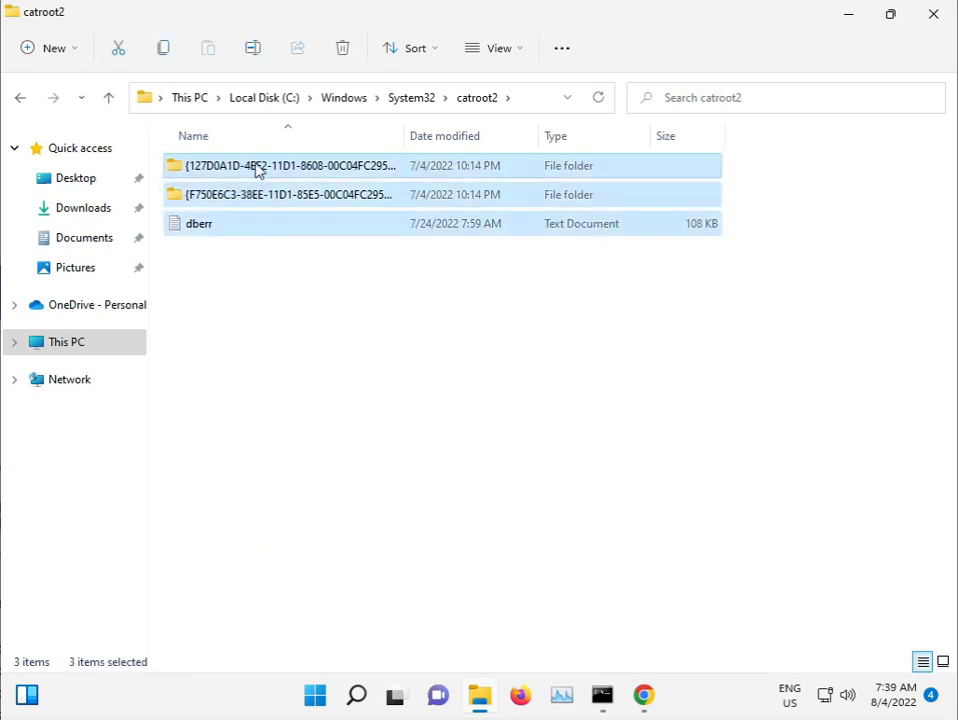
pyautogui.hotkey('shift', 'Delete')
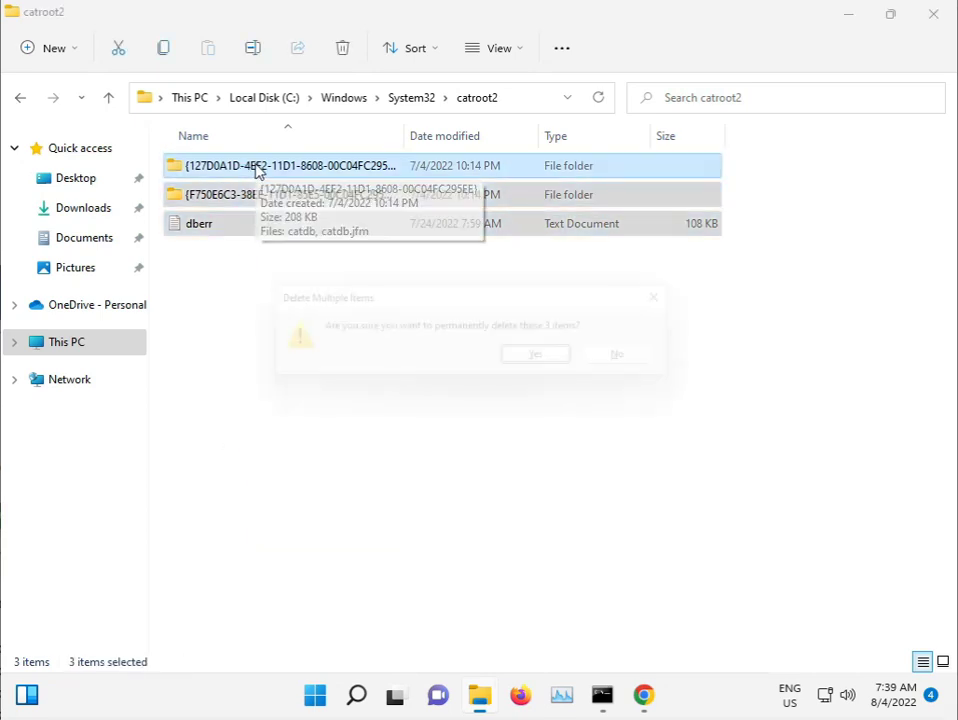
pyautogui.press('Return')
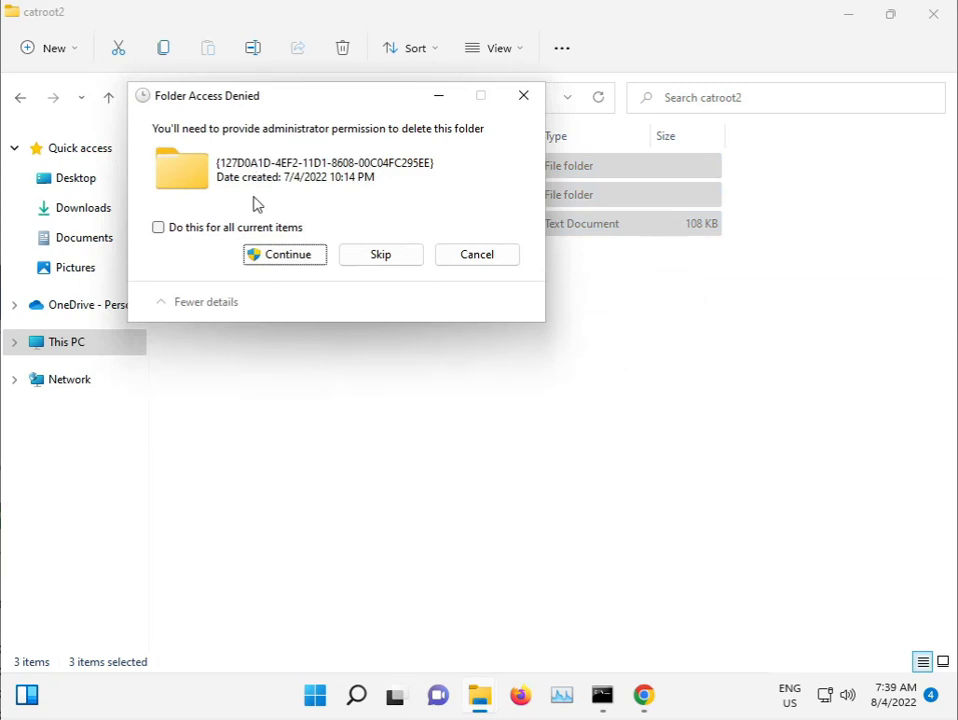
# Grant administrator permission and skip the in-use catdb and Cryptographic Services-locked files
pyautogui.click(255, 225)
pyautogui.click(293, 252)
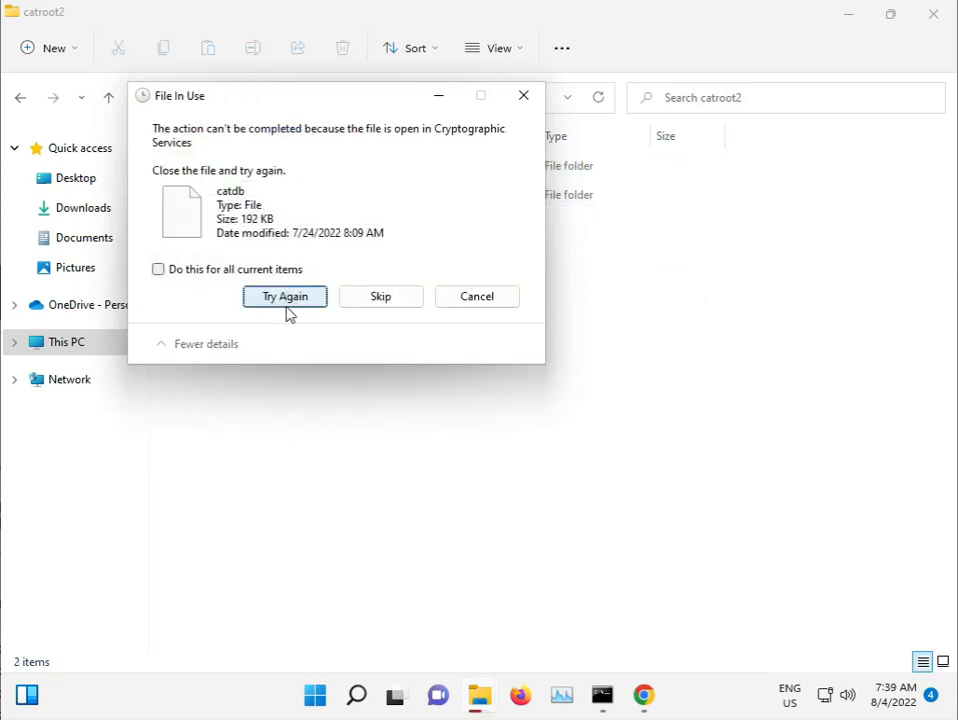
pyautogui.click(359, 296)
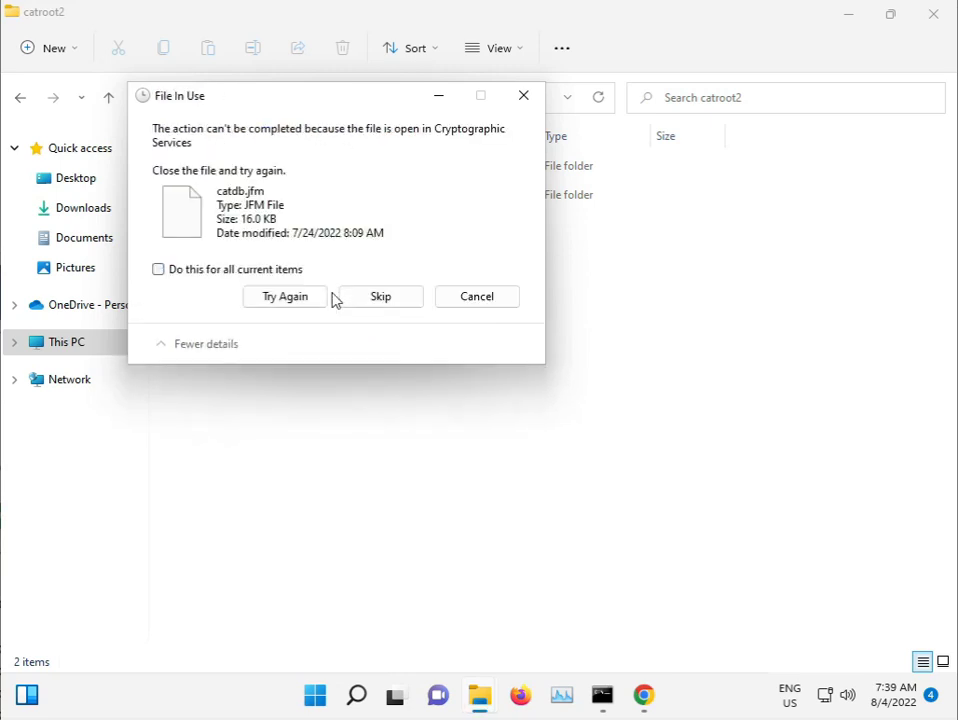
pyautogui.click(261, 272)
pyautogui.click(361, 298)
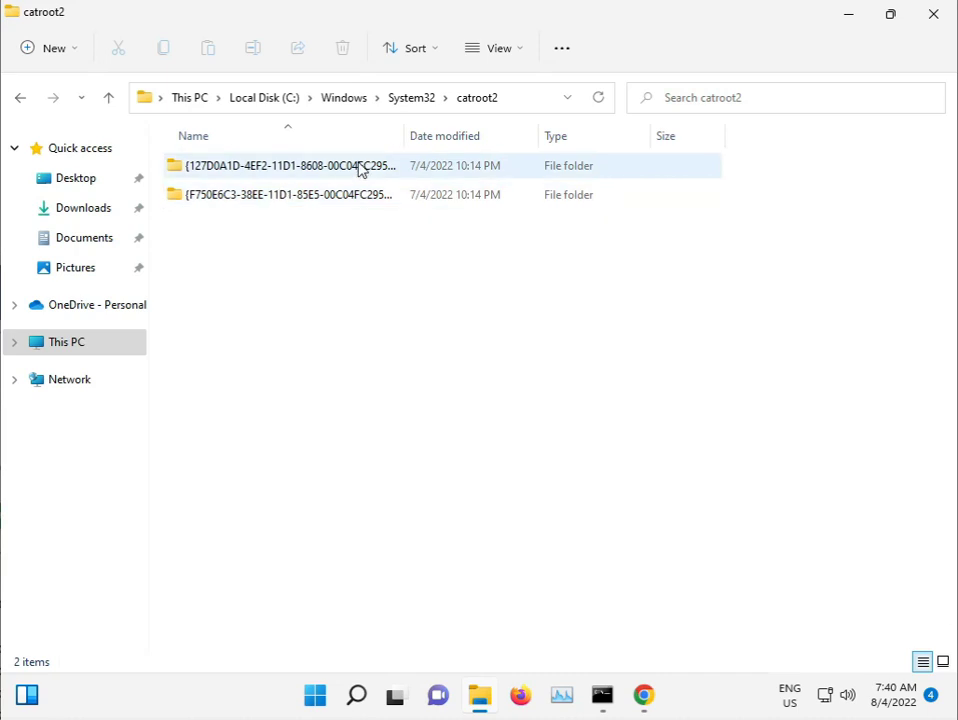
# Return to the System32 folder and scroll through its file list
pyautogui.click(412, 99)
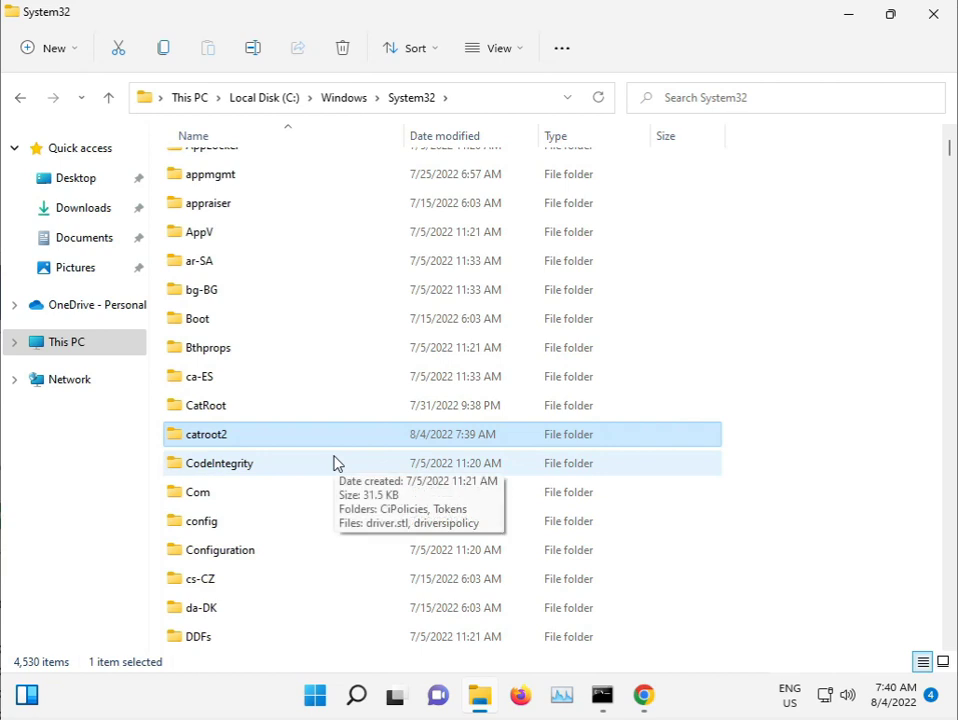
pyautogui.scroll(-1, 337, 463)
pyautogui.scroll(-20, 337, 463)
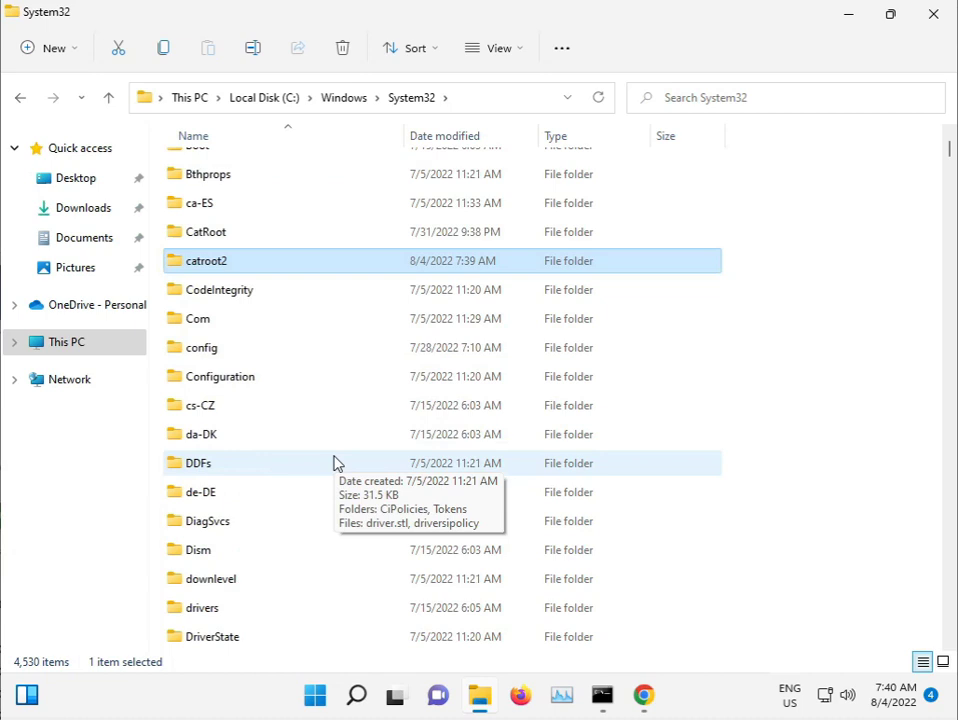
pyautogui.scroll(-9, 337, 463)
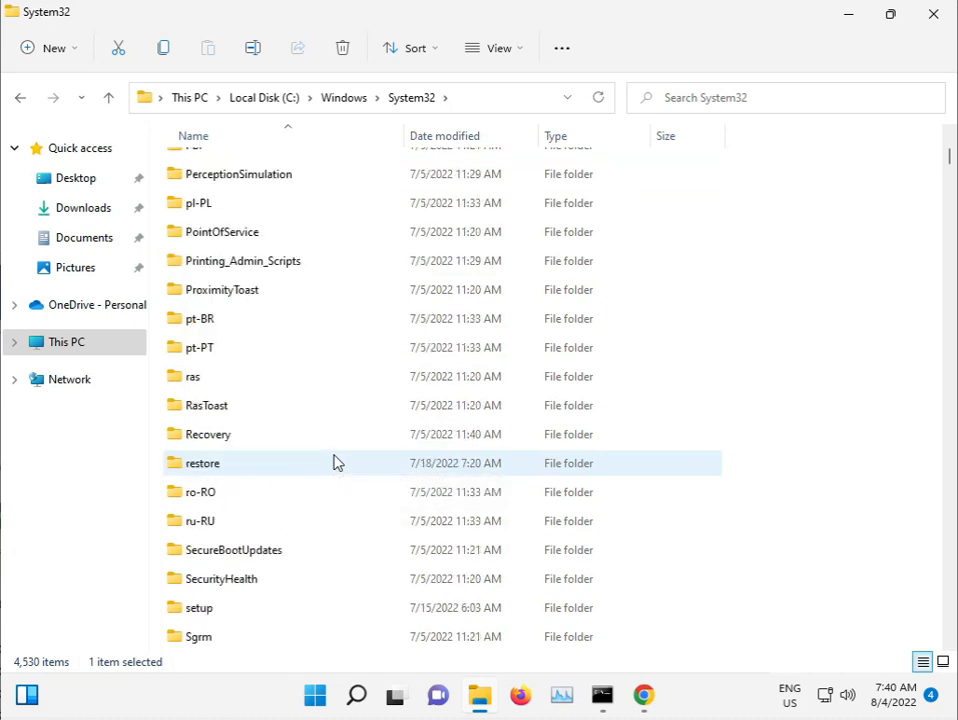
pyautogui.scroll(-2, 337, 463)
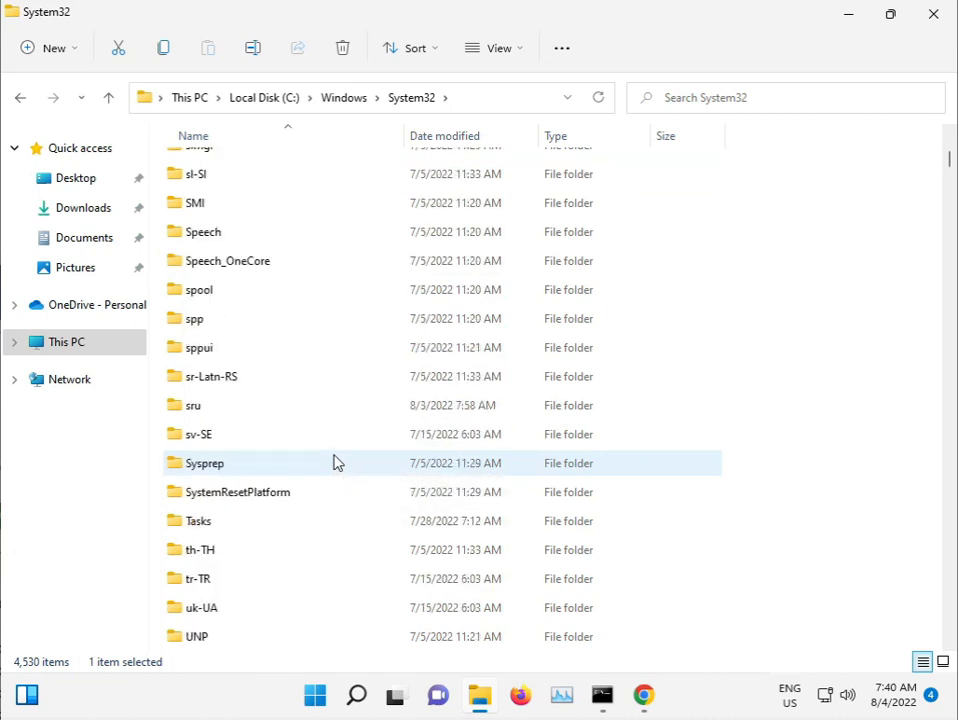
pyautogui.scroll(5, 337, 463)
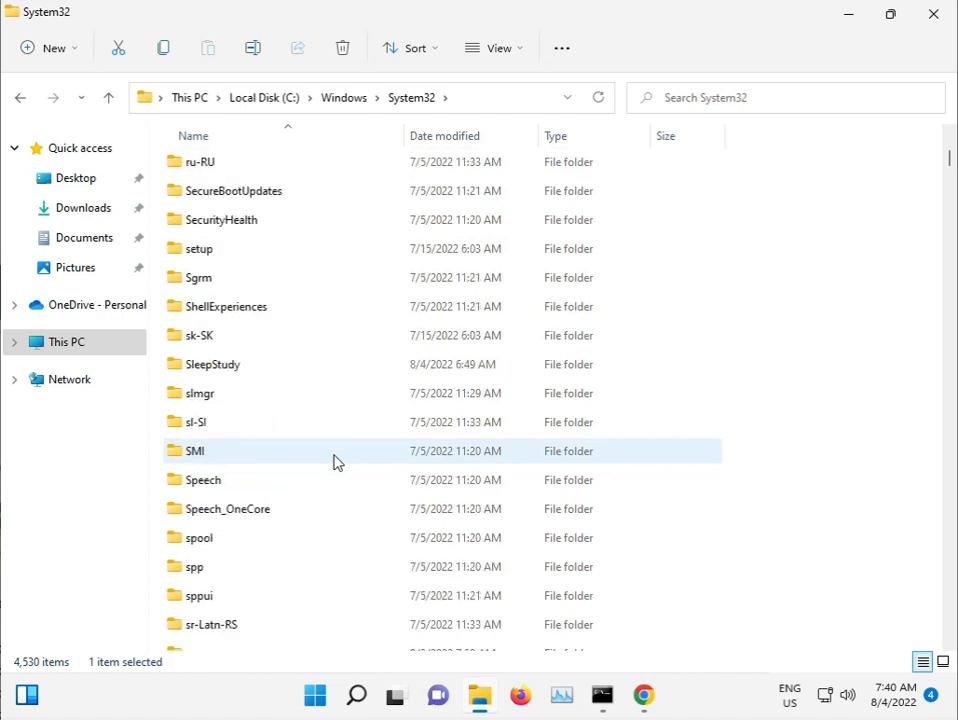
pyautogui.scroll(-1, 337, 463)
# Jump through System32 files with type-ahead 'd2d1', 'sam', 'sce', 'sdi', stepping down past the Settings files
pyautogui.click(331, 460)
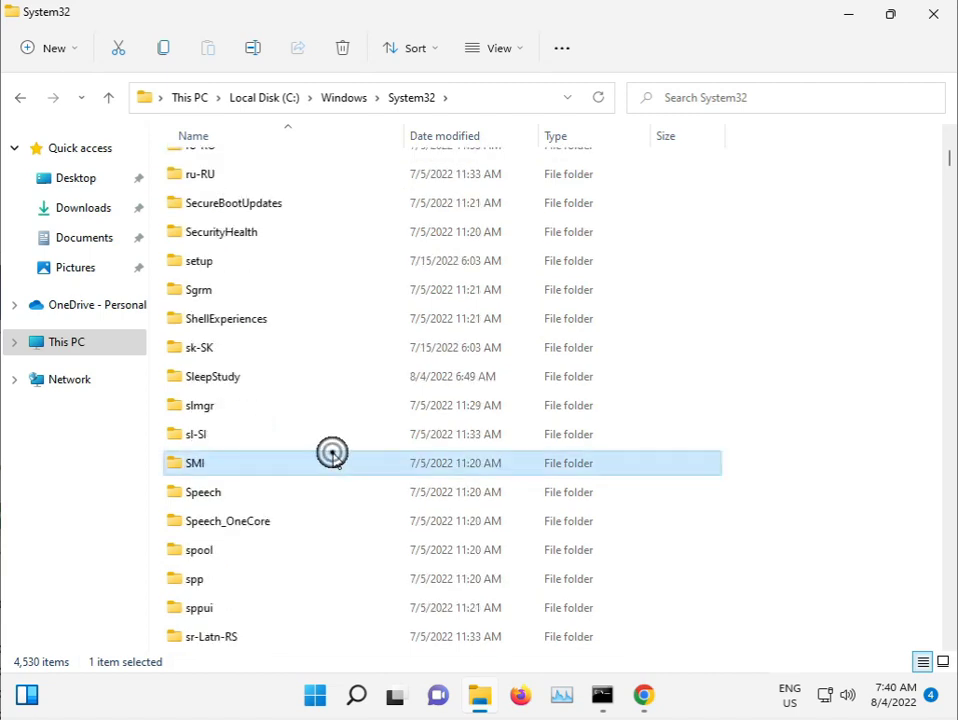
pyautogui.write('d2d1')
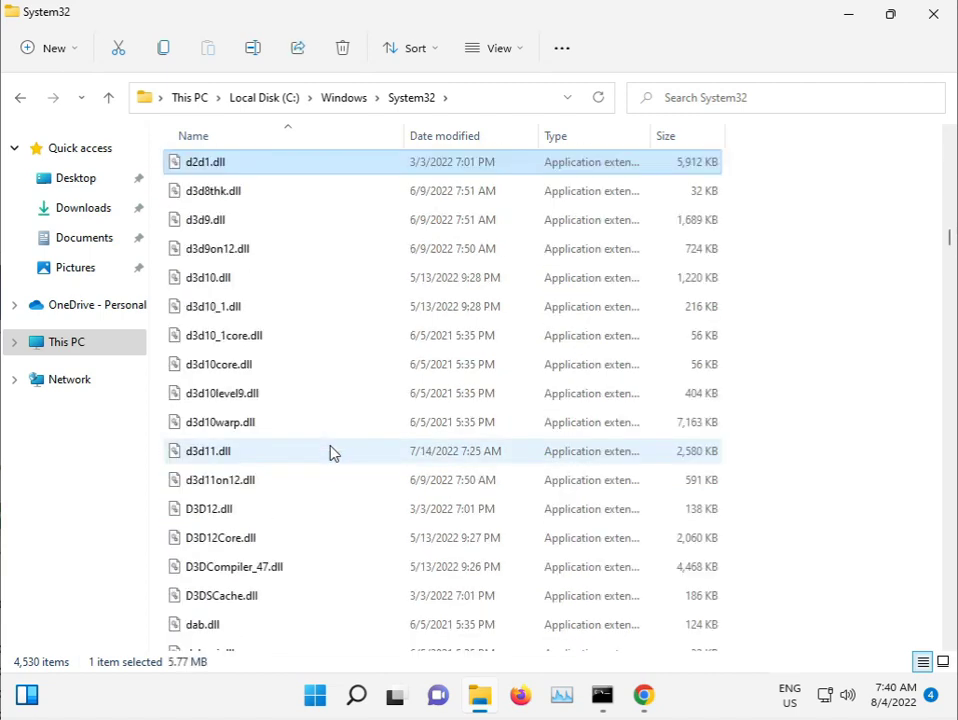
pyautogui.press('Down')
pyautogui.write('sam')
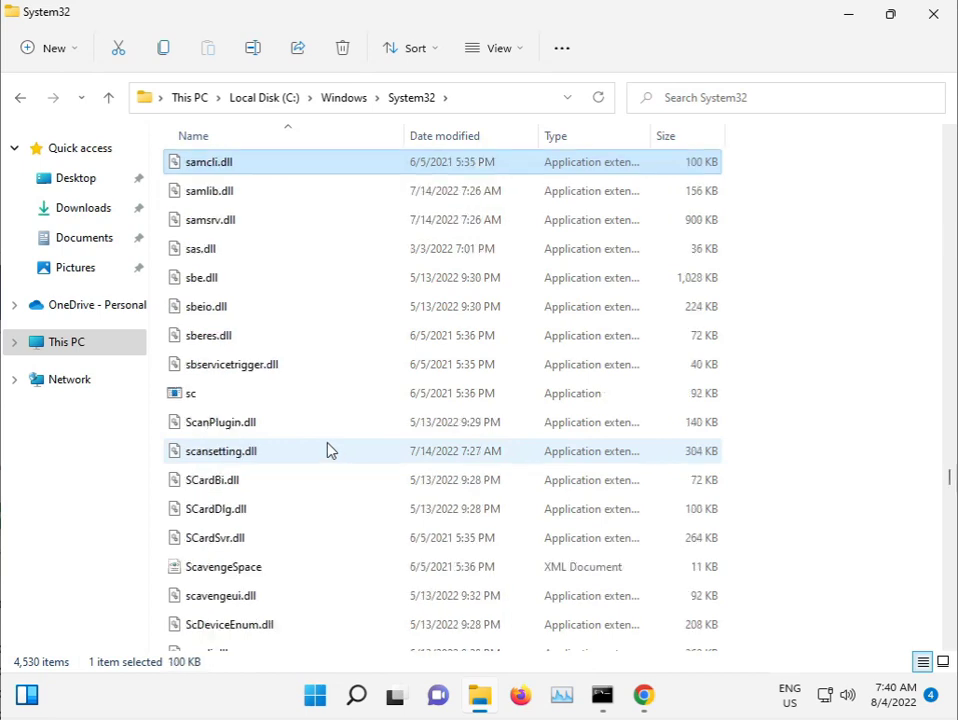
pyautogui.press('Down')
pyautogui.press('Down')
pyautogui.press('Down')
pyautogui.press('Down')
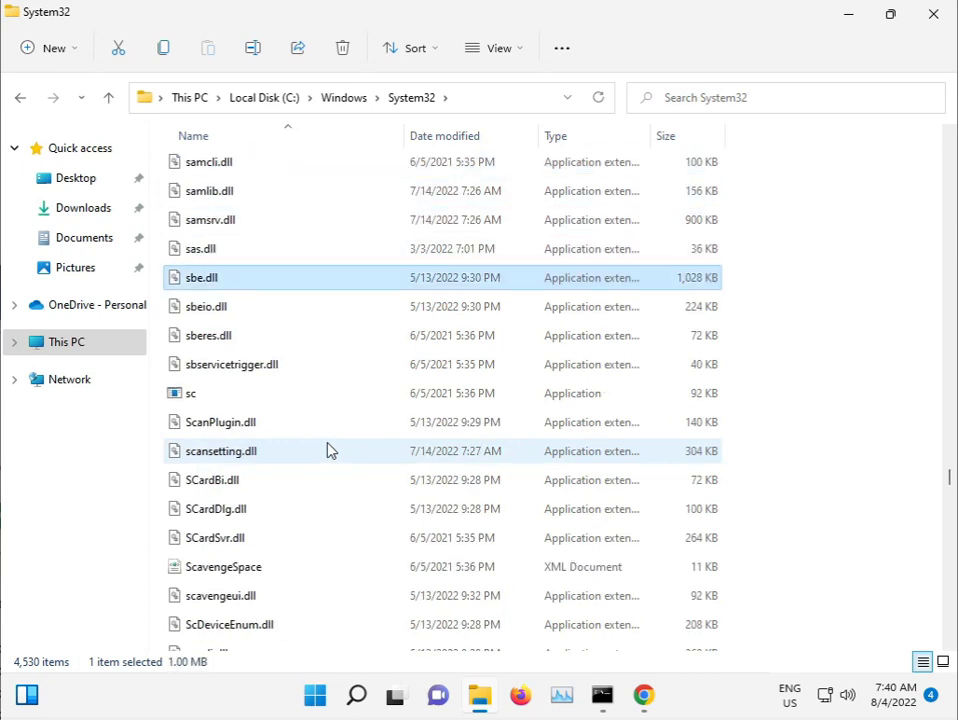
pyautogui.press('pagedown')
pyautogui.write('sce')
pyautogui.press('Down')
pyautogui.press('Down')
pyautogui.press('Down')
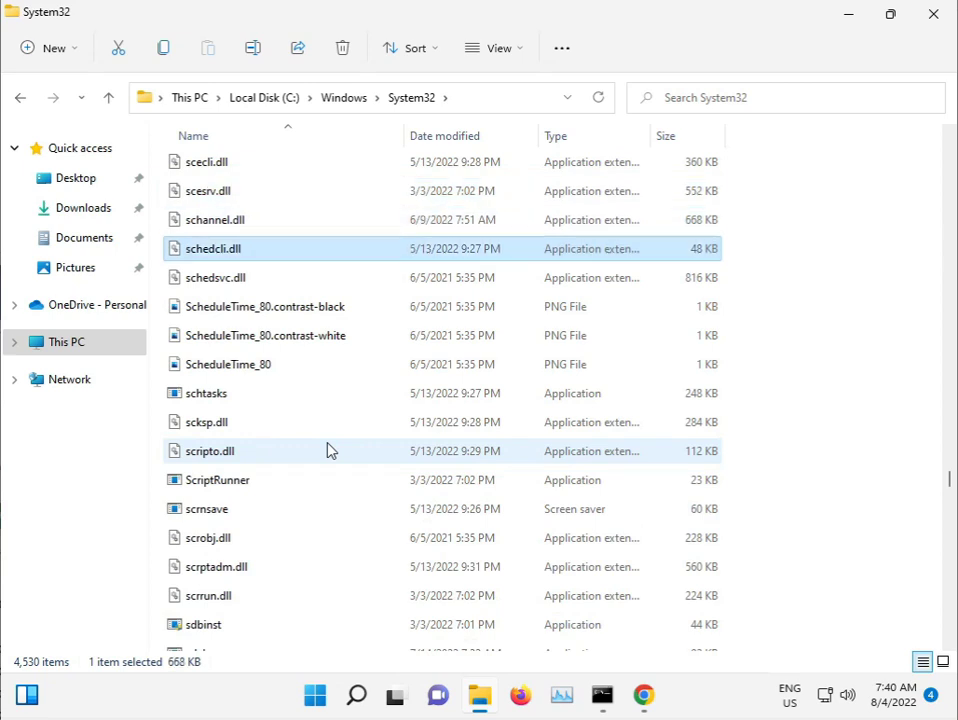
pyautogui.press('Down')
pyautogui.press('Down')
pyautogui.press('pagedown')
pyautogui.write('sdi')
pyautogui.press('Down')
pyautogui.press('Down')
pyautogui.press('Down')
pyautogui.press('Down')
pyautogui.press('Down')
pyautogui.press('Down')
pyautogui.press('Down')
pyautogui.press('Down')
pyautogui.press('Down')
pyautogui.press('Down')
pyautogui.press('Down')
pyautogui.press('Down')
pyautogui.press('Down')
pyautogui.press('Down')
pyautogui.press('Down')
pyautogui.press('Down')
pyautogui.press('Down')
pyautogui.press('Down')
pyautogui.press('Down')
pyautogui.press('Down')
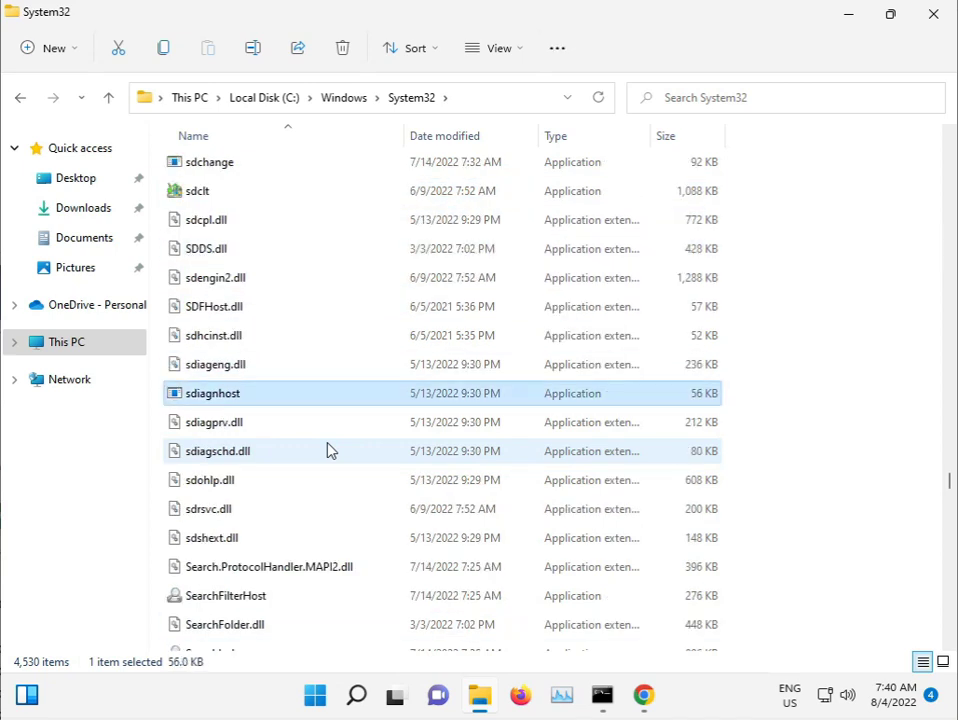
pyautogui.press('Down')
pyautogui.press('Down')
pyautogui.press('Down')
pyautogui.press('Down')
pyautogui.press('Down')
pyautogui.press('Down')
pyautogui.press('Down')
pyautogui.press('Down')
pyautogui.press('Down')
pyautogui.press('Down')
pyautogui.press('Down')
pyautogui.press('Down')
pyautogui.press('Down')
pyautogui.press('Down')
pyautogui.press('Down')
pyautogui.press('Down')
pyautogui.press('Down')
pyautogui.press('Down')
pyautogui.press('Down')
pyautogui.press('Down')
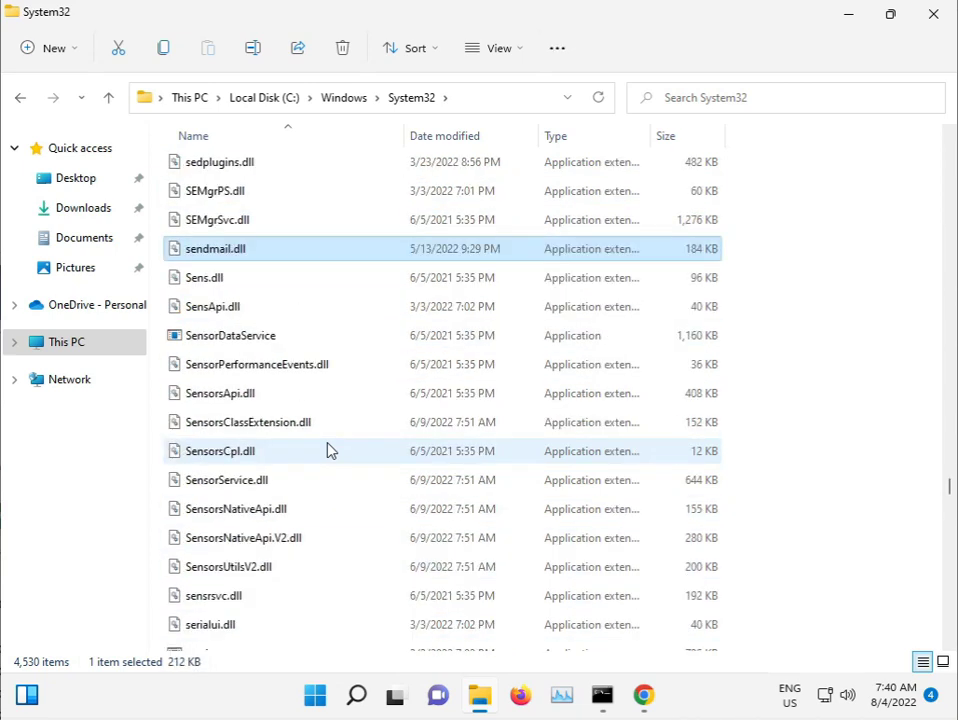
pyautogui.press('Down')
pyautogui.press('Down')
pyautogui.press('Down')
pyautogui.press('Down')
pyautogui.press('Down')
pyautogui.press('Down')
pyautogui.press('Down')
pyautogui.press('Down')
pyautogui.press('Down')
pyautogui.press('Down')
pyautogui.press('Down')
pyautogui.press('Down')
pyautogui.press('Down')
pyautogui.press('Down')
pyautogui.press('Down')
pyautogui.press('Down')
pyautogui.press('Down')
pyautogui.press('Down')
pyautogui.press('Down')
pyautogui.press('Down')
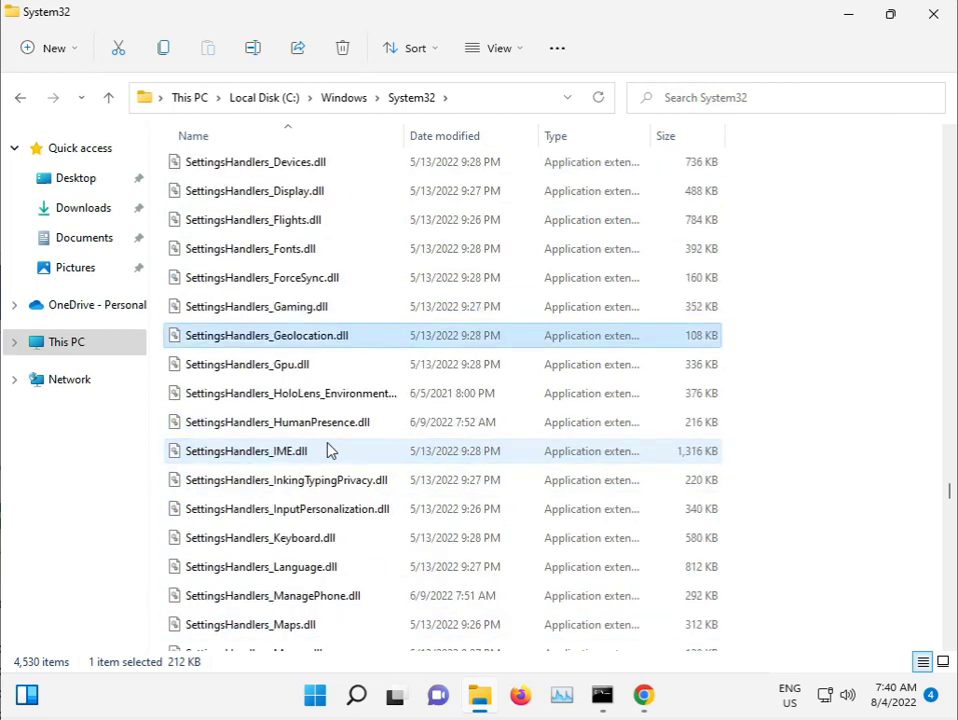
pyautogui.press('Down')
pyautogui.press('Down')
pyautogui.press('Down')
pyautogui.press('Down')
pyautogui.press('Down')
pyautogui.press('Down')
pyautogui.press('Down')
pyautogui.press('Down')
pyautogui.press('Down')
pyautogui.press('Down')
pyautogui.press('Down')
pyautogui.press('Down')
pyautogui.press('Down')
pyautogui.press('Down')
pyautogui.press('Down')
pyautogui.press('Down')
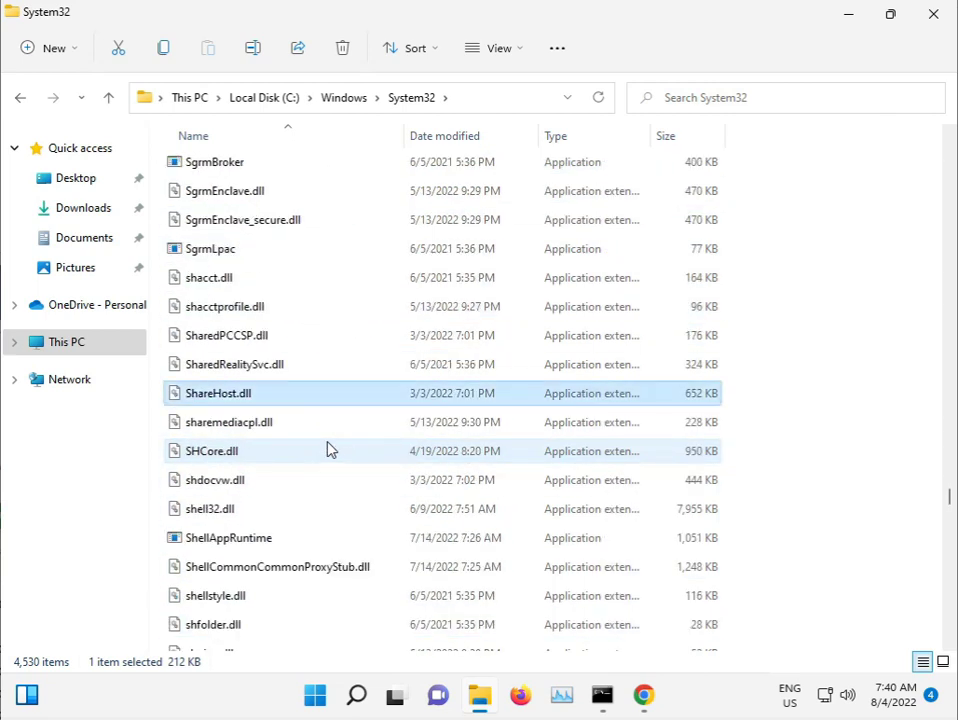
# Move up to C:\Windows, step past SystemApps and SysWOW64, and scroll back to SoftwareDistribution
pyautogui.click(352, 97)
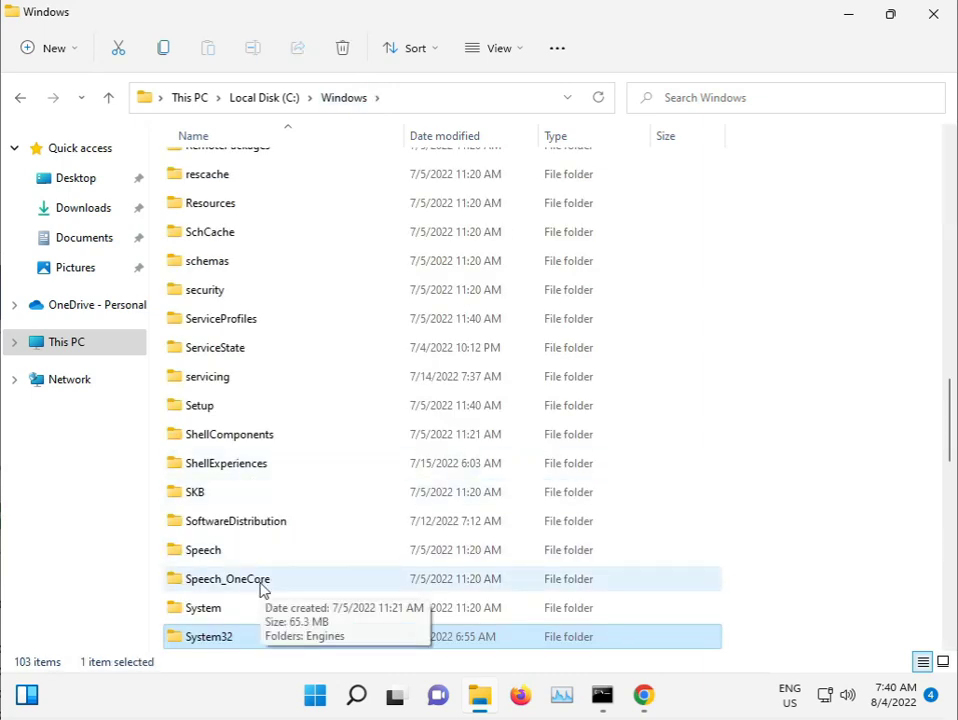
pyautogui.press('Down')
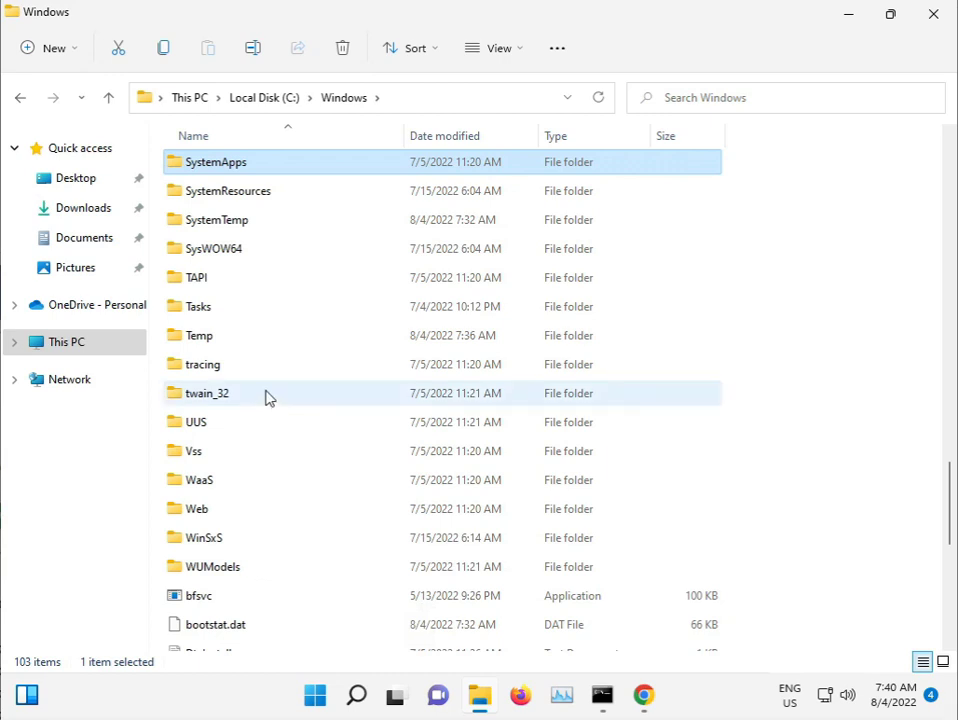
pyautogui.press('Down')
pyautogui.press('Down')
pyautogui.press('Down')
pyautogui.scroll(1, 272, 366)
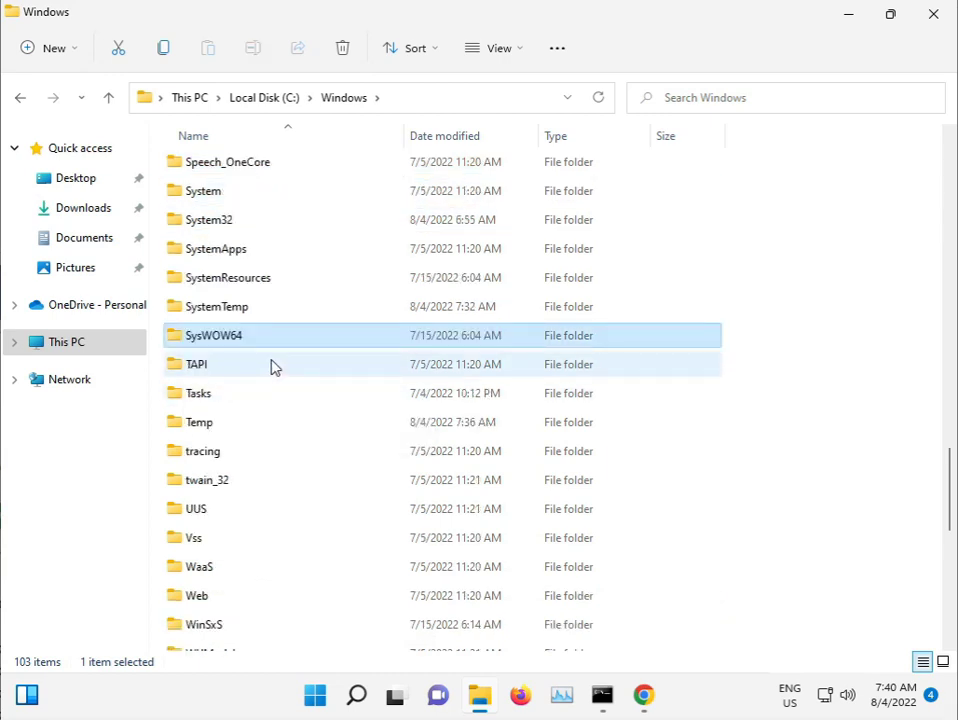
pyautogui.scroll(3, 272, 366)
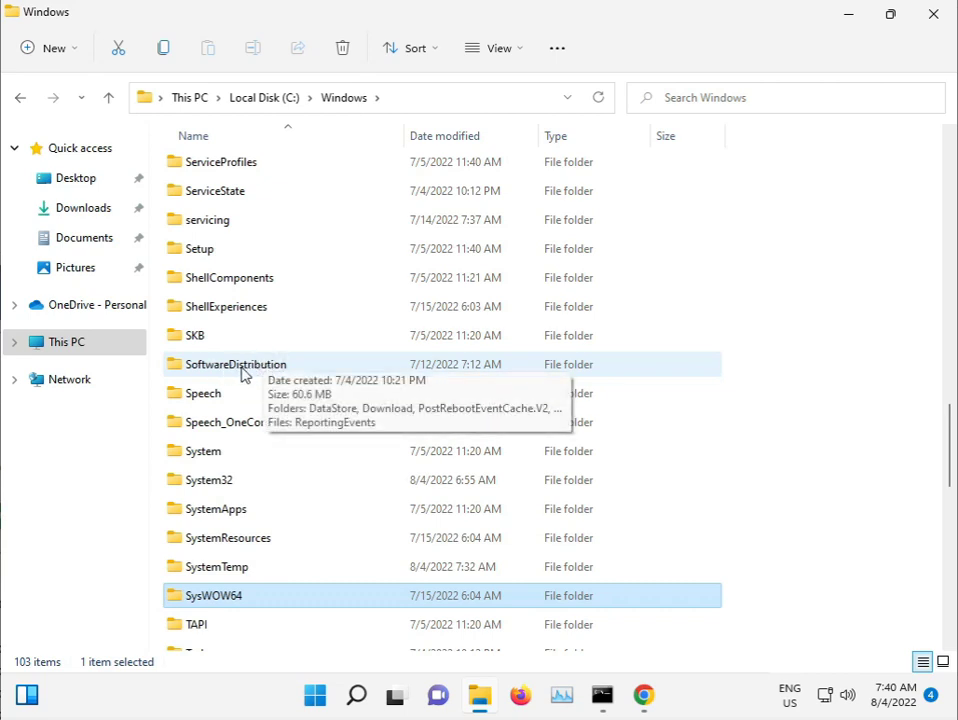
# Permanently delete all six SoftwareDistribution items, skipping in-use ones, then close Explorer and return to the sfc scan
pyautogui.doubleClick(248, 368)
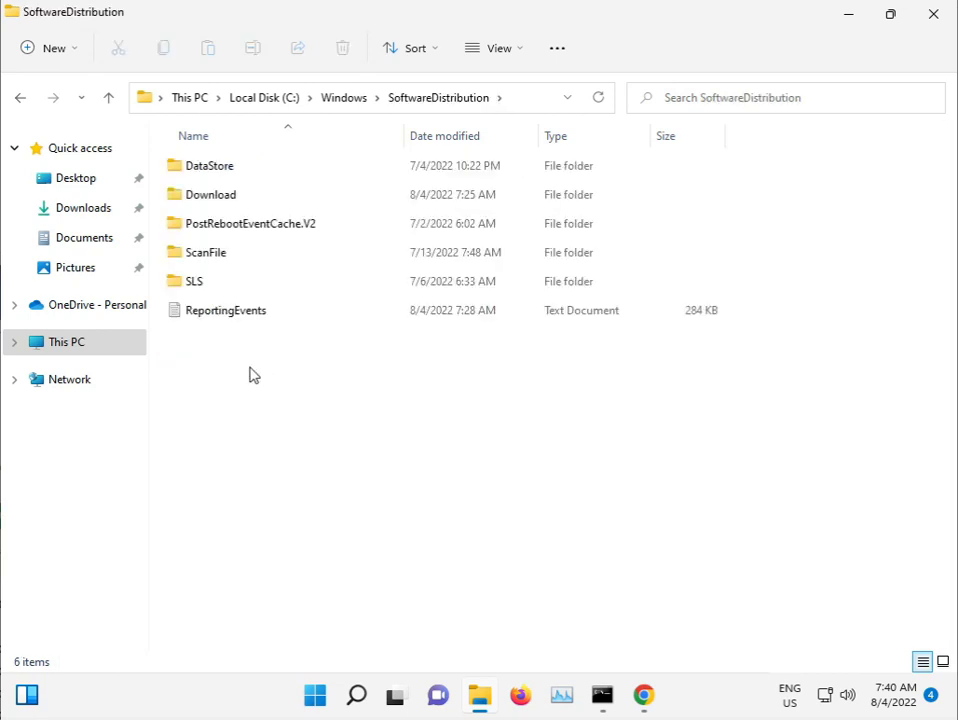
pyautogui.moveTo(260, 390); pyautogui.dragTo(248, 167)
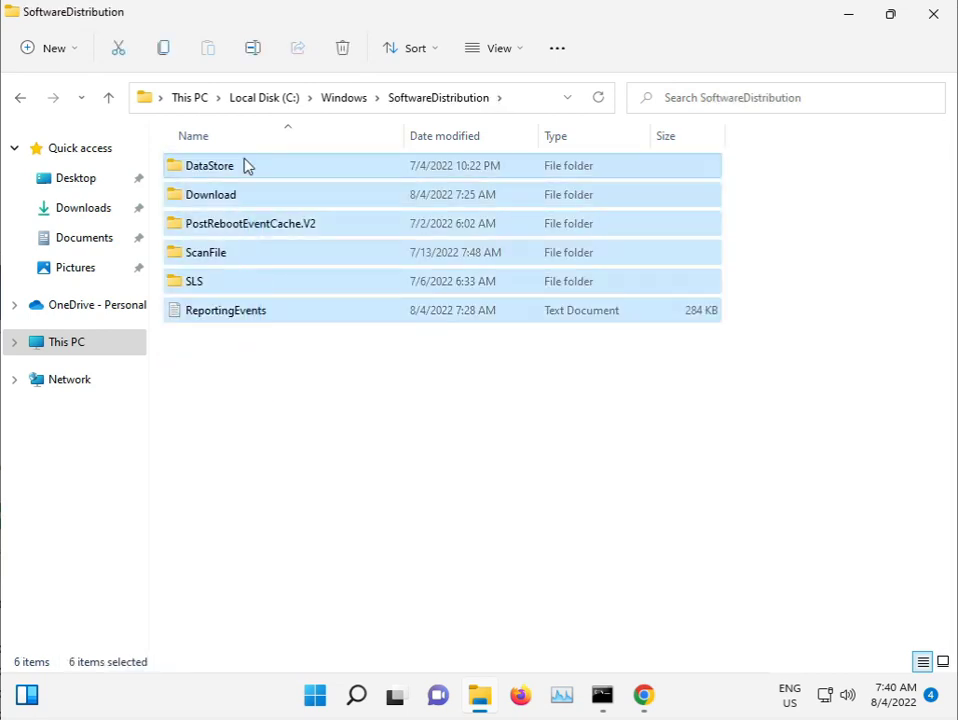
pyautogui.hotkey('shift', 'Delete')
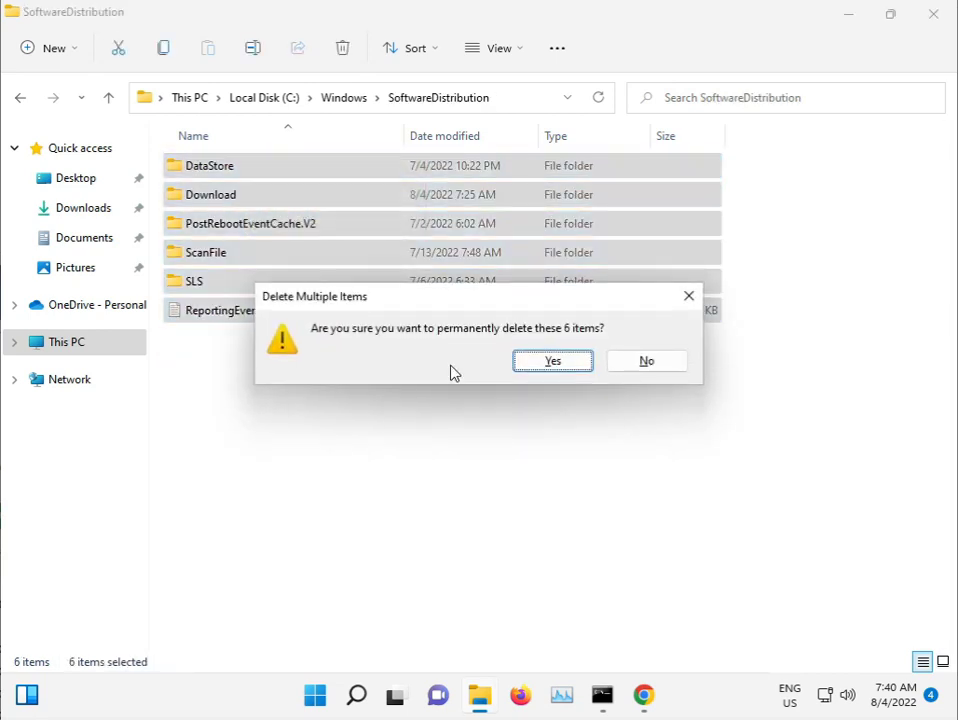
pyautogui.click(546, 362)
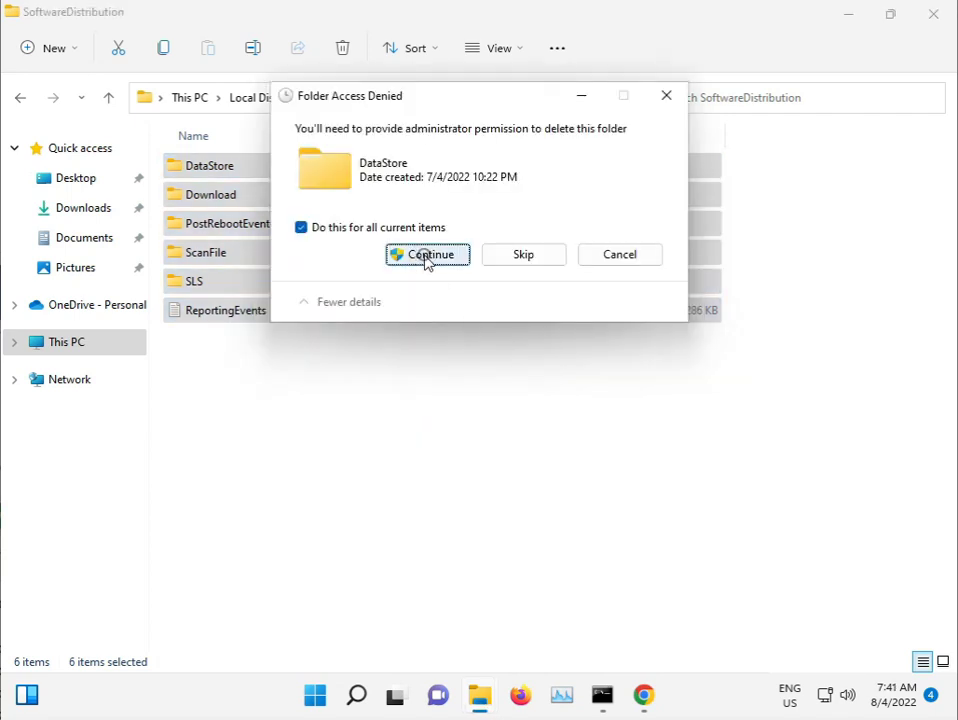
pyautogui.click(424, 257)
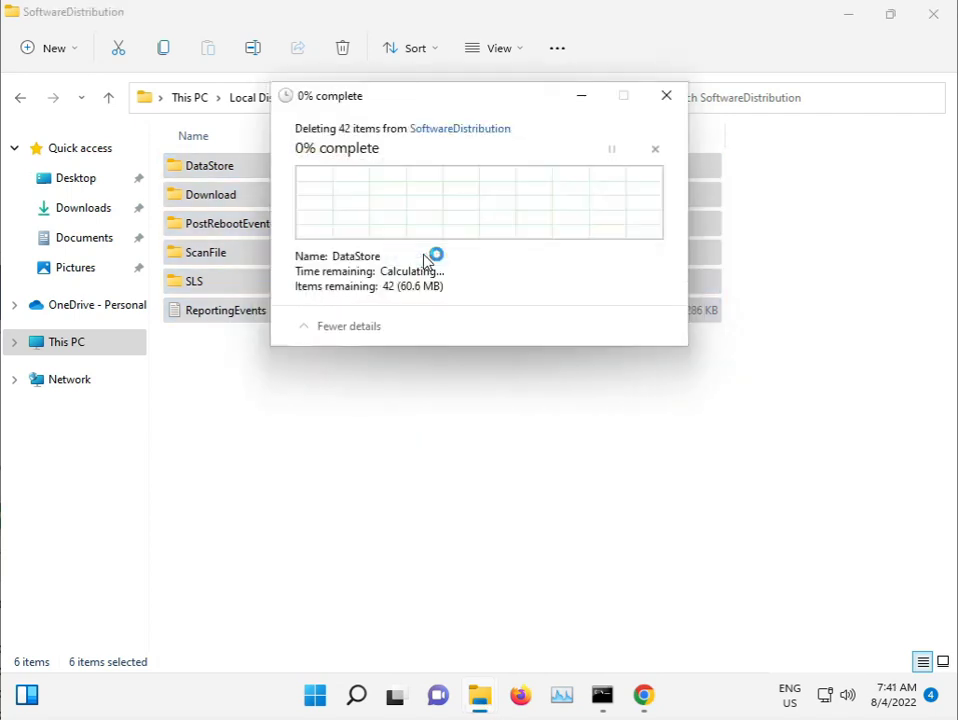
pyautogui.click(321, 257)
pyautogui.click(526, 287)
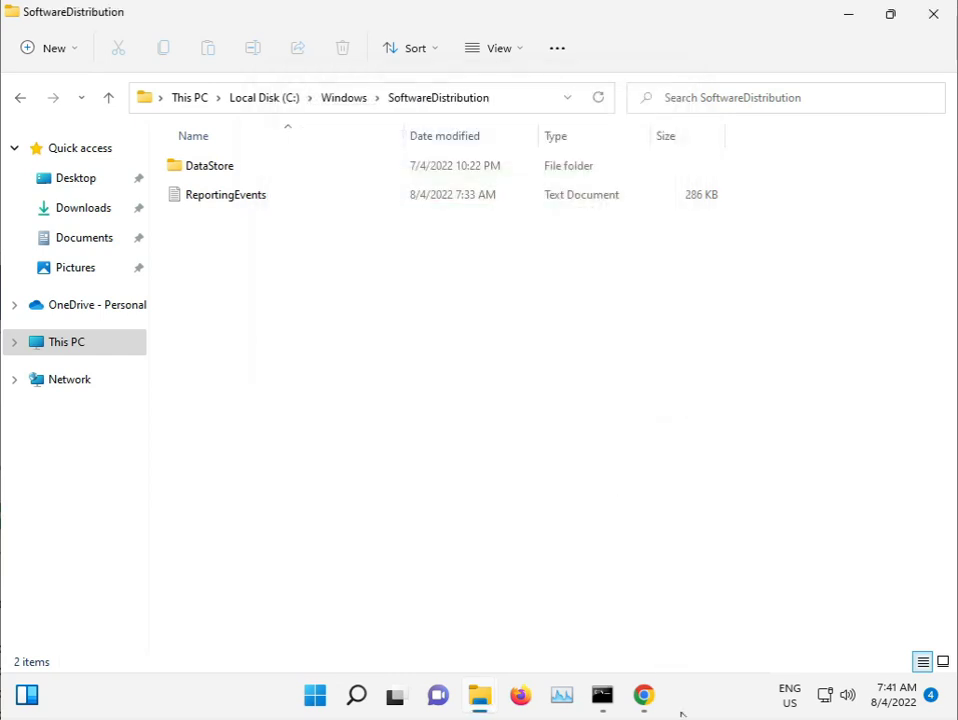
pyautogui.click(933, 14)
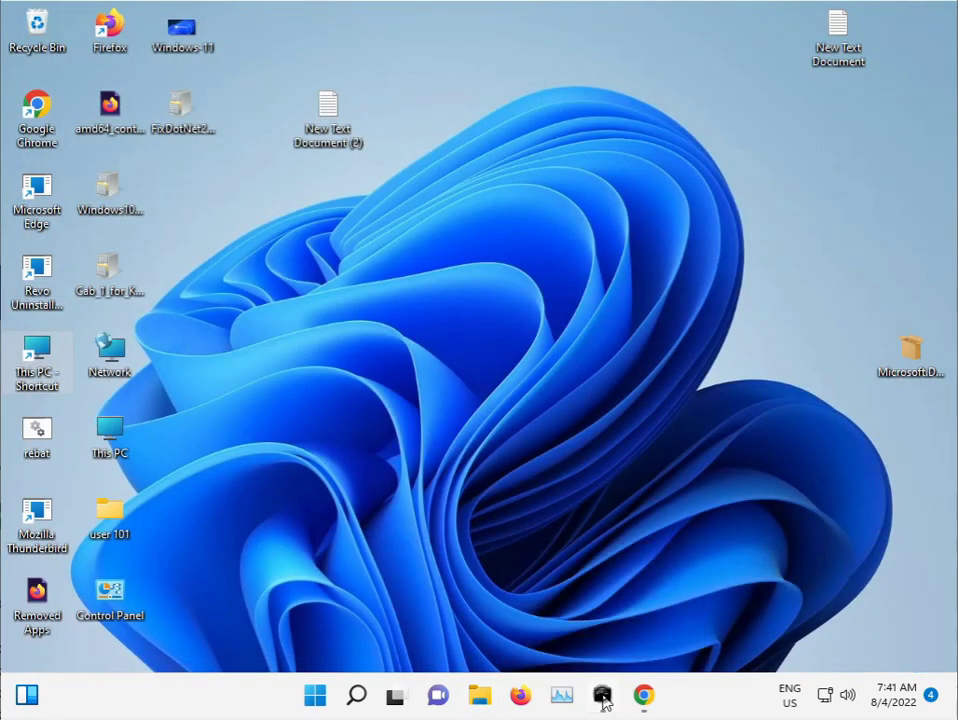
pyautogui.click(602, 697)
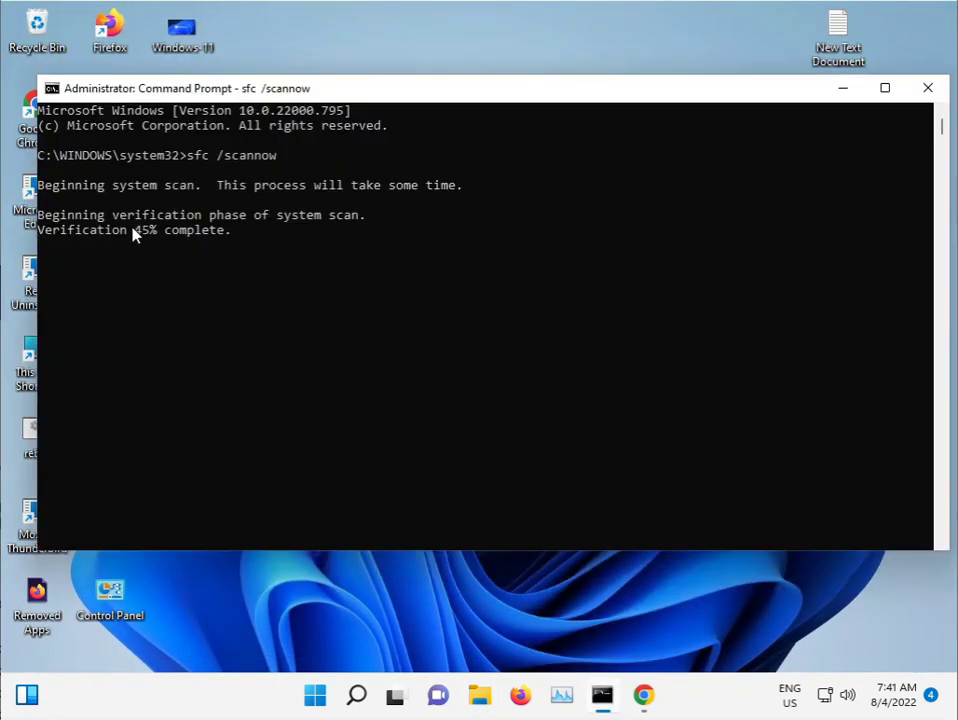